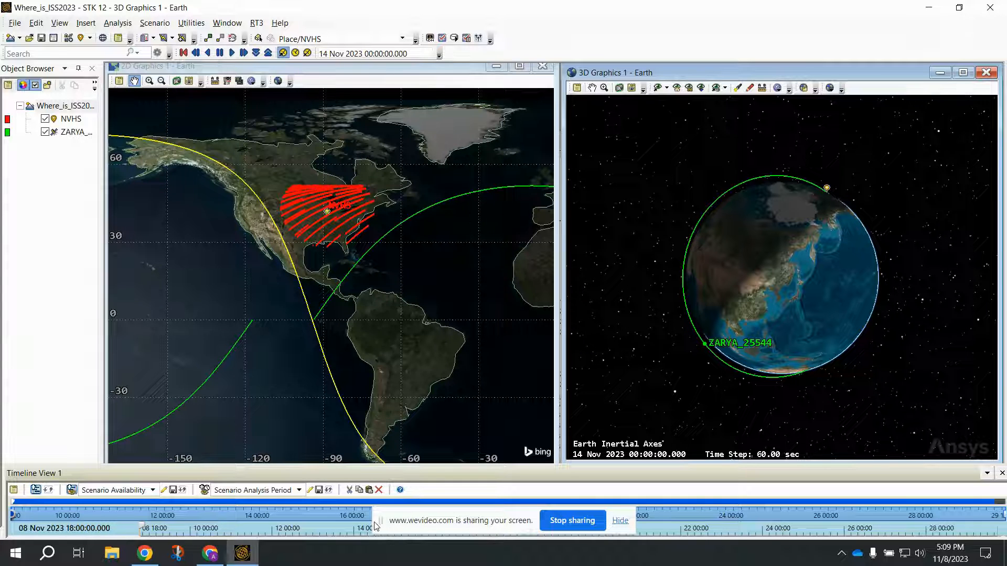
{"action": "left_click_drag", "start_coordinate": [388, 513], "coordinate": [391, 555]}
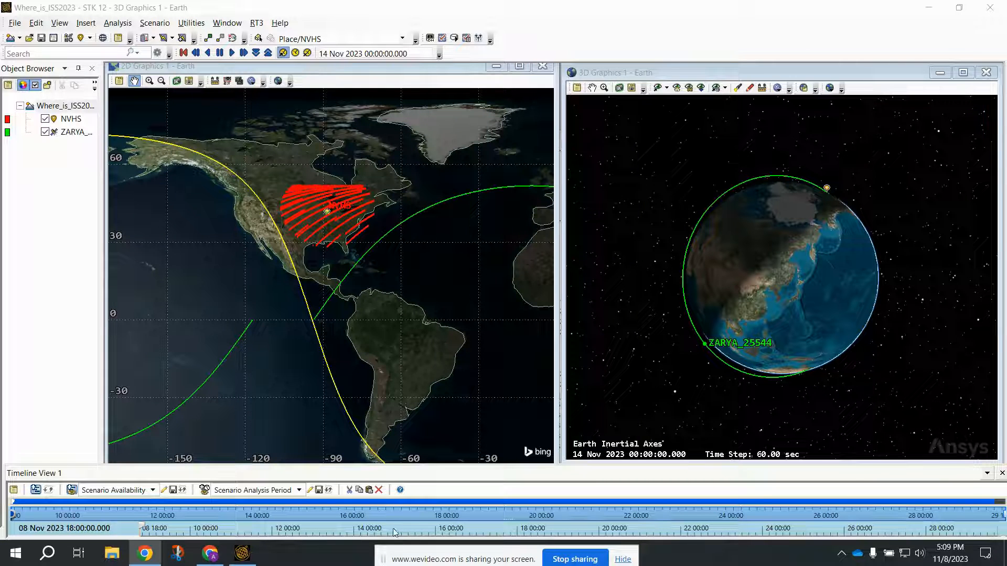
{"action": "left_click", "coordinate": [414, 524]}
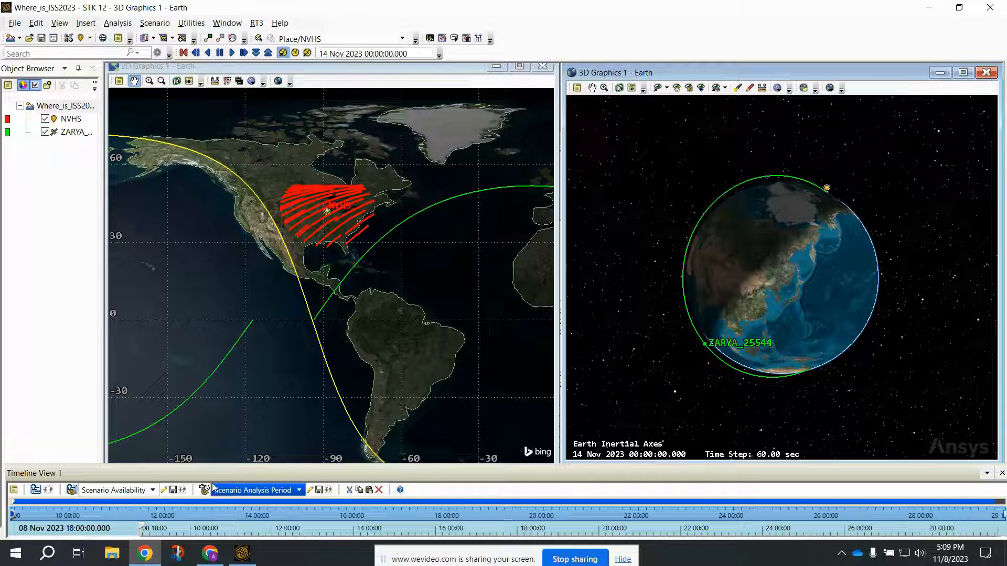
{"action": "key", "text": "alt+Tab"}
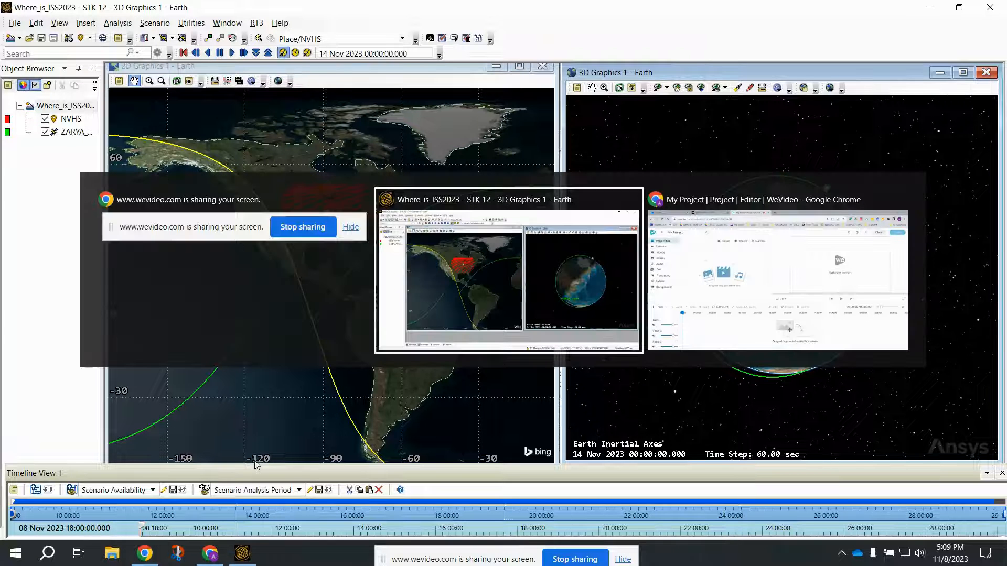
{"action": "key", "text": "alt+Tab"}
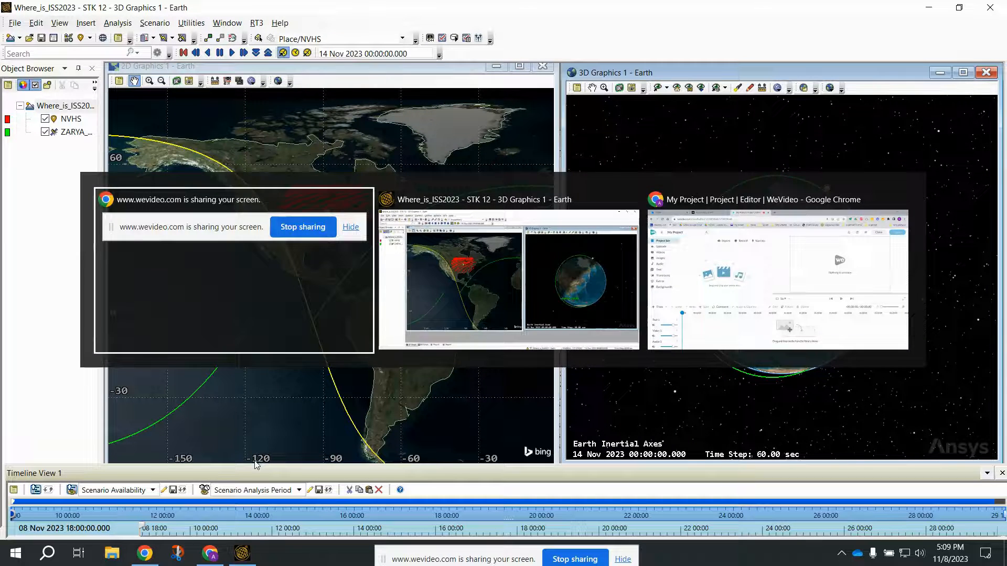
{"action": "key", "text": "Escape"}
Review the list of all open graphics, report and docked windows, and close the list
{"action": "left_click", "coordinate": [233, 25]}
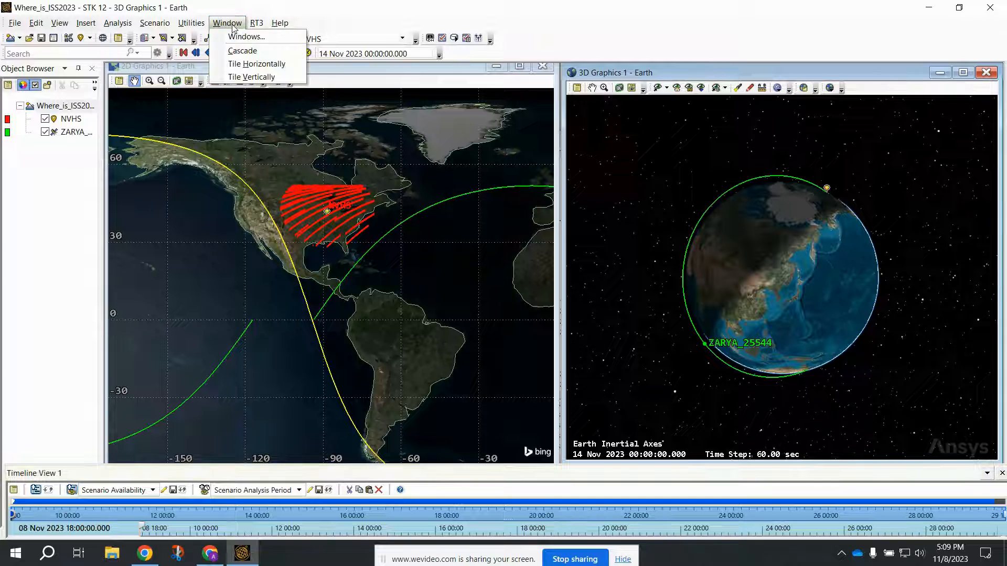
{"action": "left_click", "coordinate": [246, 37]}
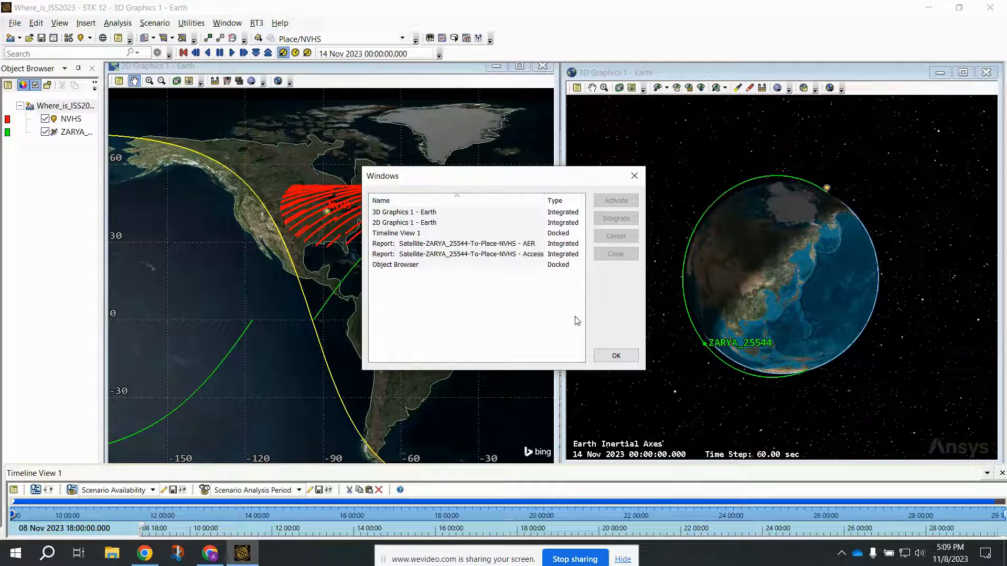
{"action": "left_click", "coordinate": [598, 357]}
Minimize the 3D Graphics window and arrange the AER and Access report windows with the Access report in front
{"action": "left_click_drag", "start_coordinate": [411, 69], "coordinate": [414, 76]}
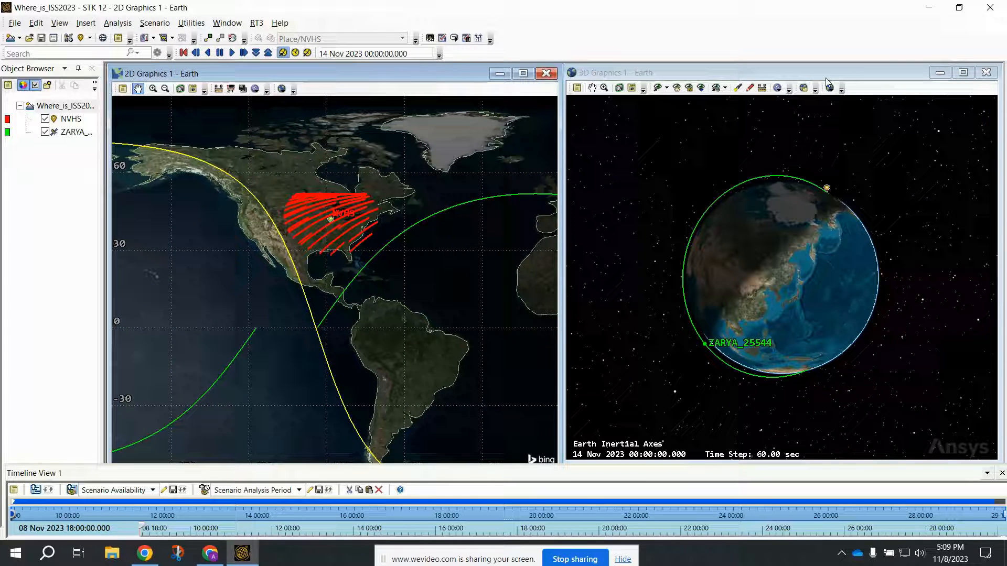
{"action": "left_click", "coordinate": [940, 72]}
{"action": "left_click", "coordinate": [678, 147]}
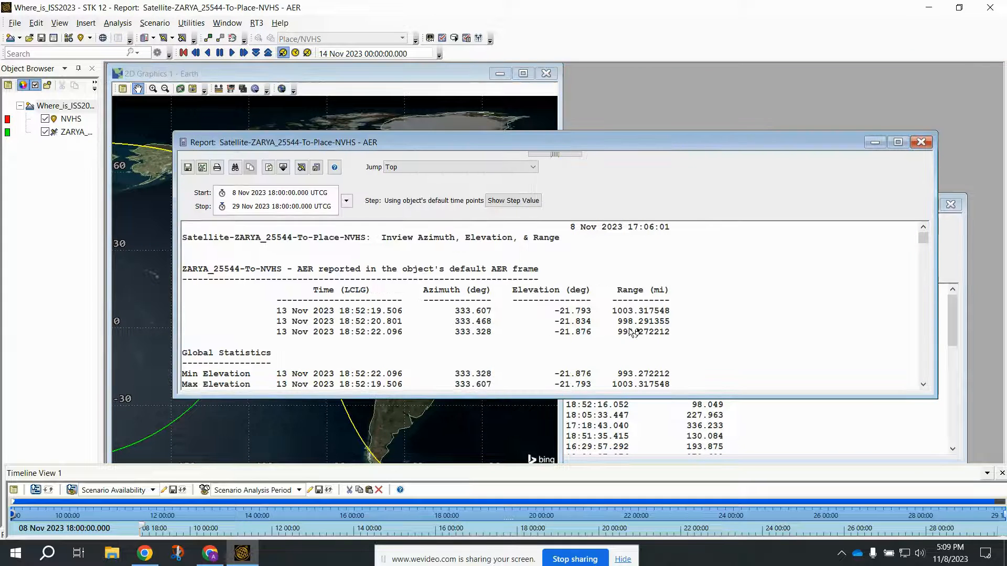
{"action": "left_click", "coordinate": [958, 260]}
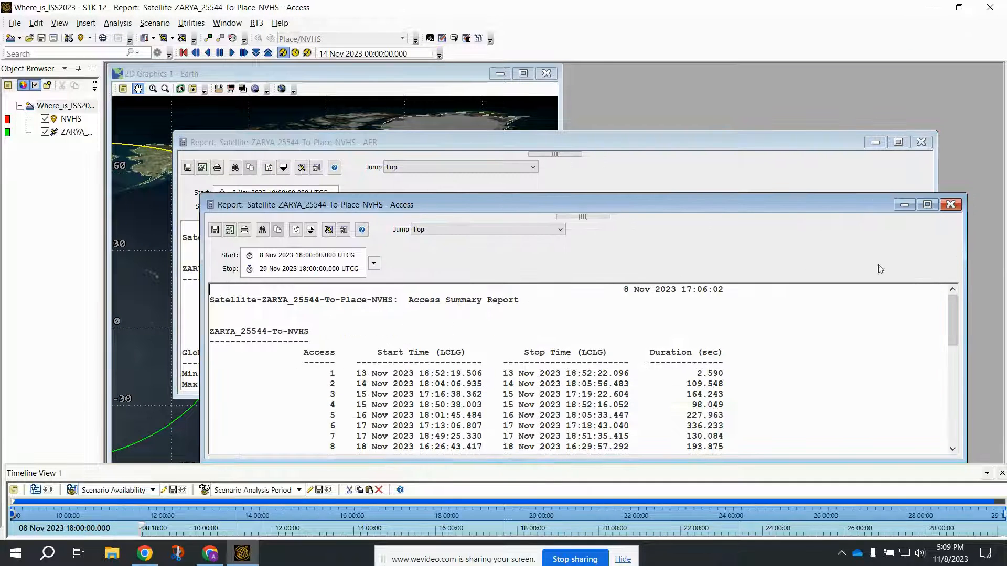
{"action": "left_click_drag", "start_coordinate": [667, 203], "coordinate": [736, 80]}
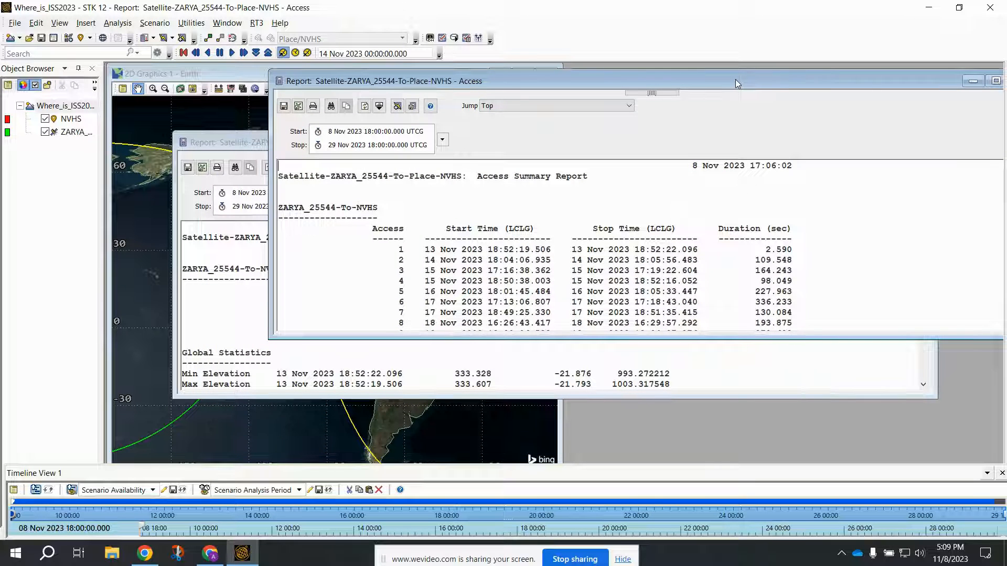
{"action": "left_click_drag", "start_coordinate": [222, 144], "coordinate": [217, 154]}
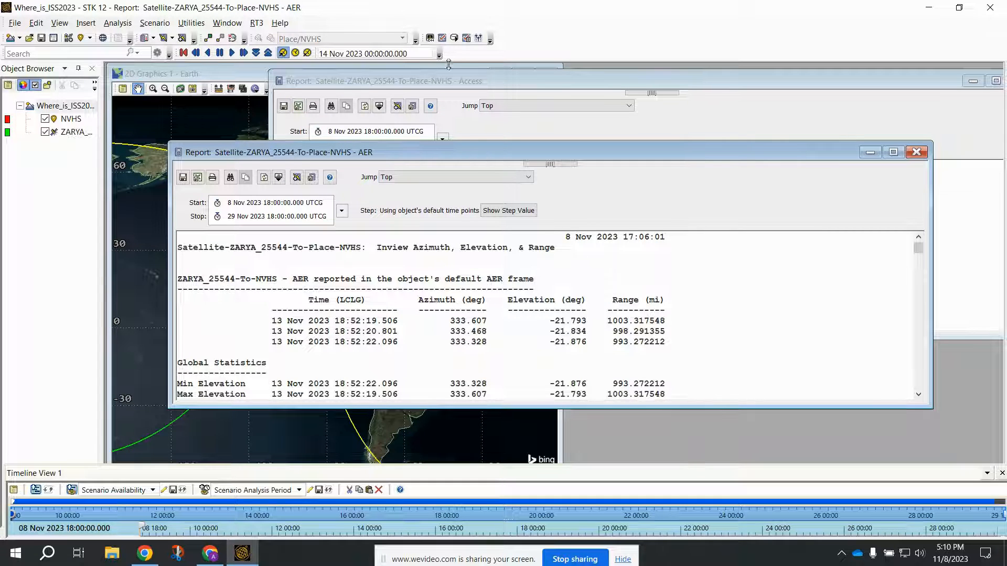
{"action": "left_click", "coordinate": [477, 82]}
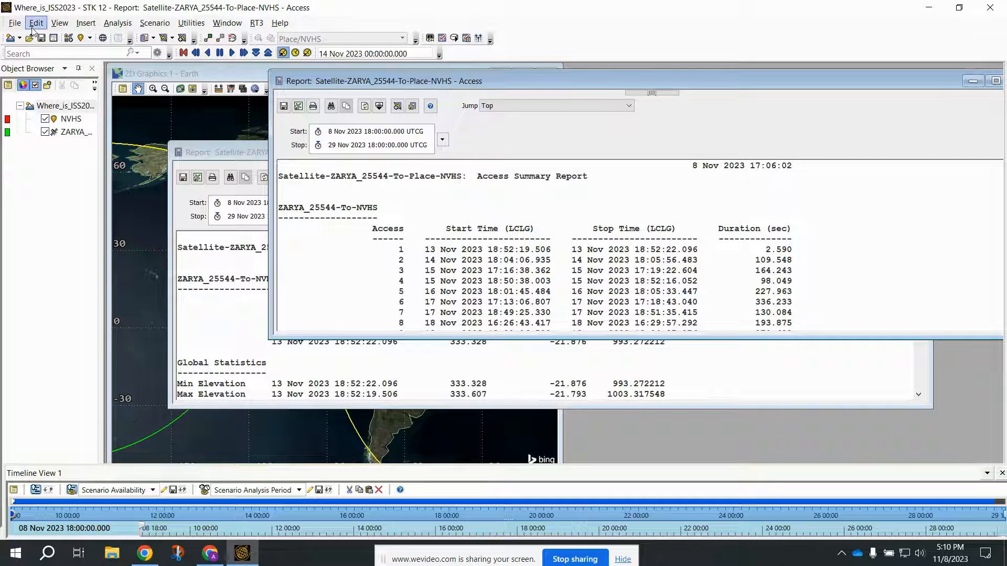
Show the Movie Timeline toolbar
{"action": "left_click", "coordinate": [60, 23]}
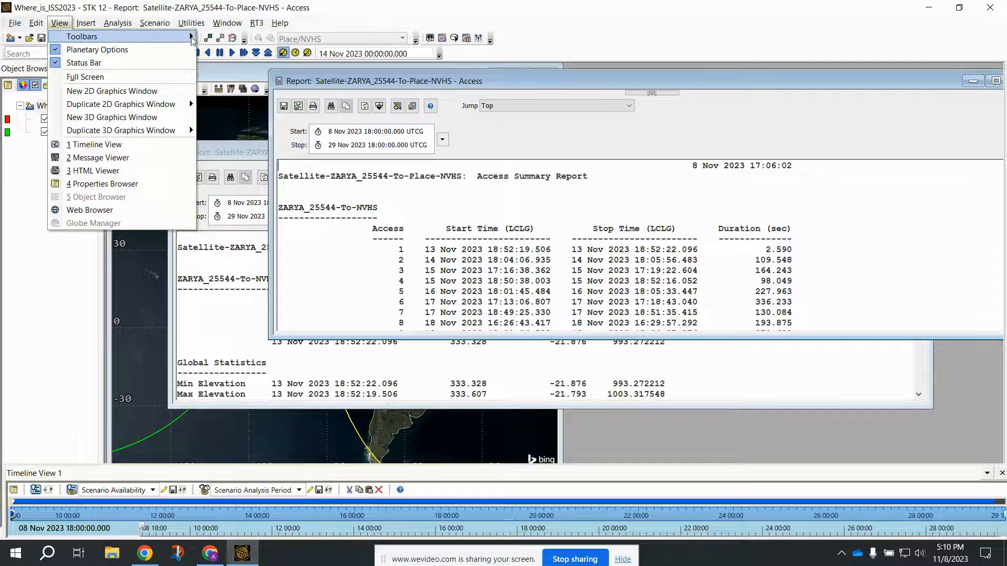
{"action": "mouse_move", "coordinate": [152, 36]}
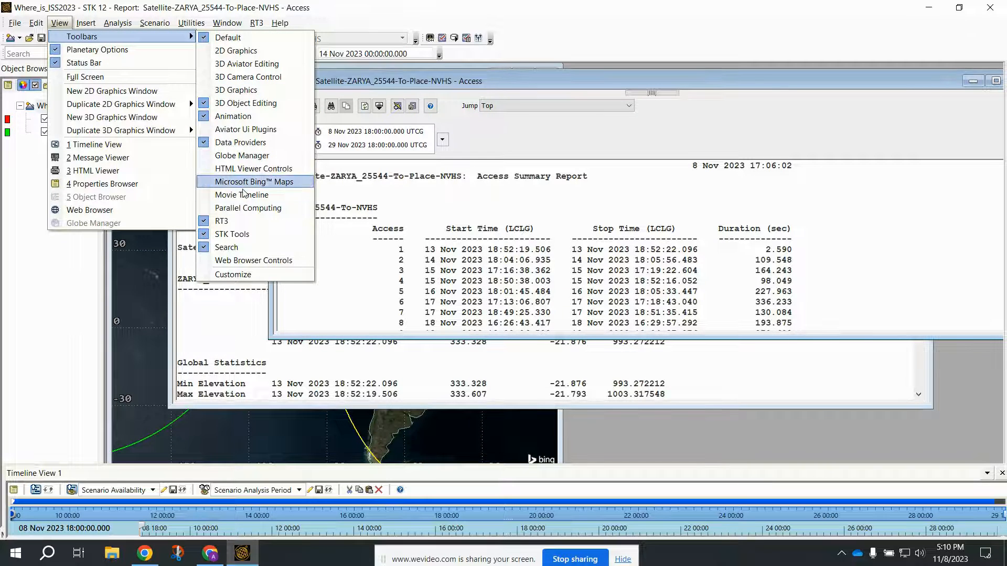
{"action": "left_click", "coordinate": [268, 199]}
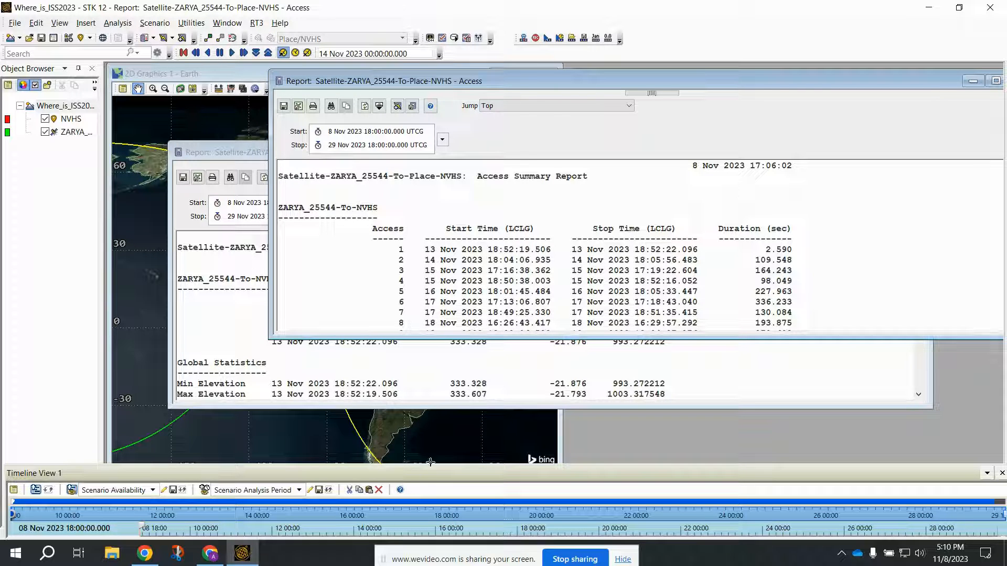
Open the Movie Timeline, enlarge it to inspect its tracks, and close it
{"action": "left_click", "coordinate": [524, 38]}
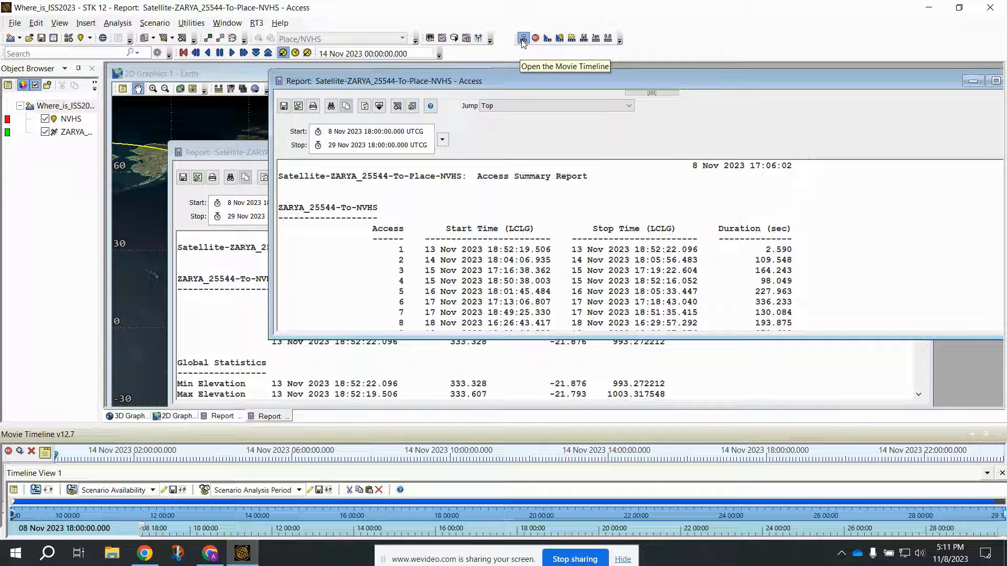
{"action": "left_click_drag", "start_coordinate": [939, 435], "coordinate": [143, 384]}
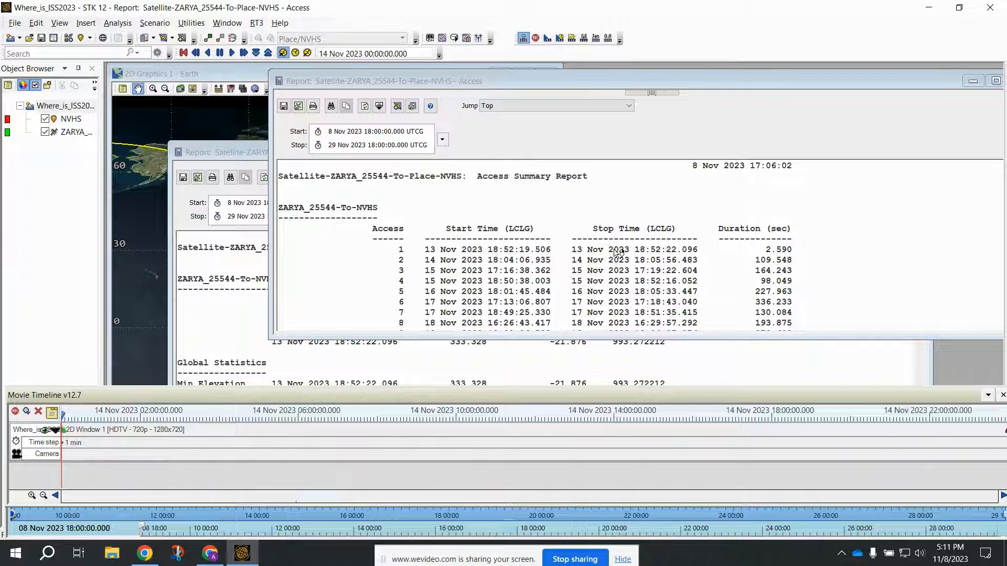
{"action": "left_click", "coordinate": [1003, 396]}
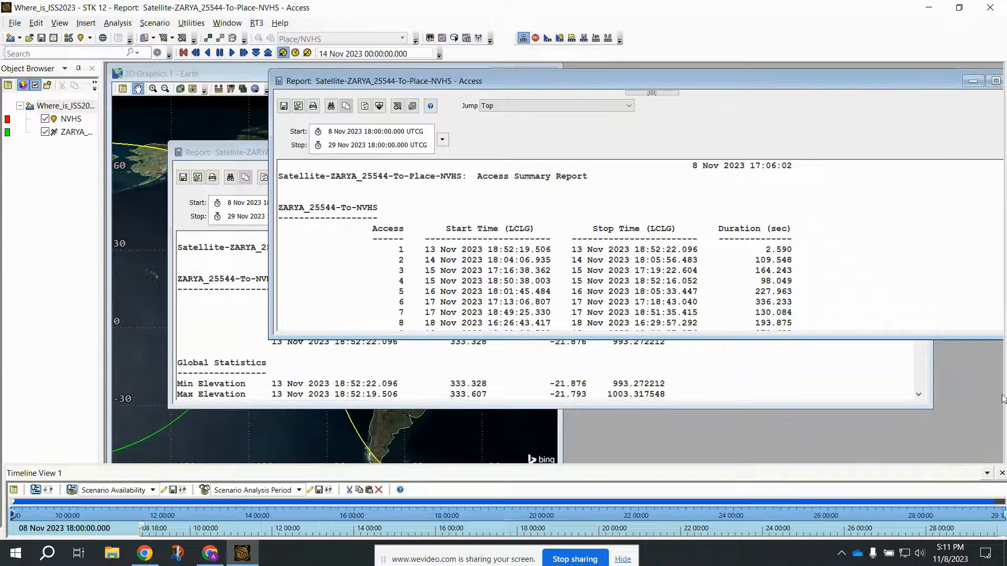
Open the Movie Wizard, move it near the upper edge of the workspace and enlarge it to show the full file path
{"action": "left_click", "coordinate": [535, 39]}
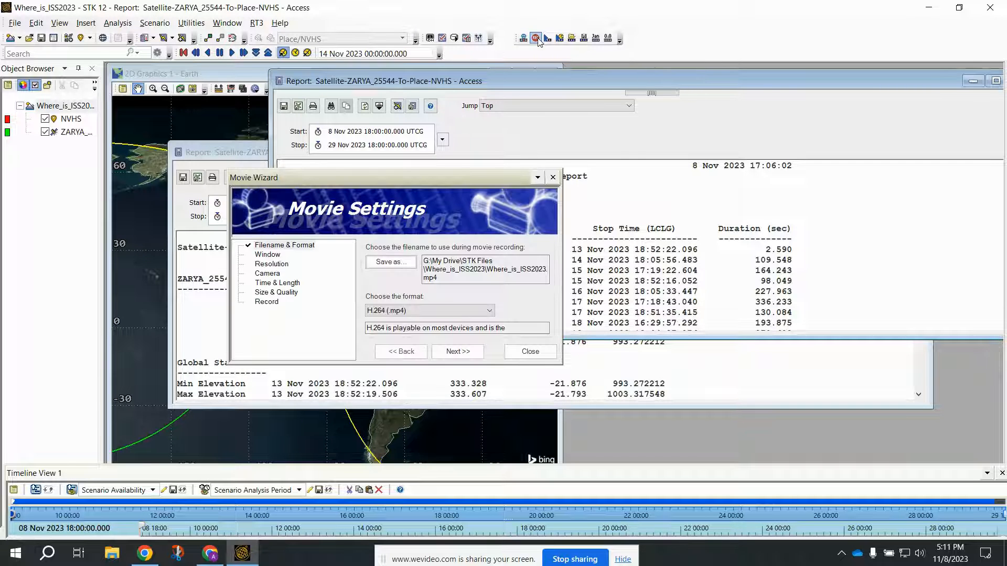
{"action": "left_click_drag", "start_coordinate": [391, 175], "coordinate": [363, 66]}
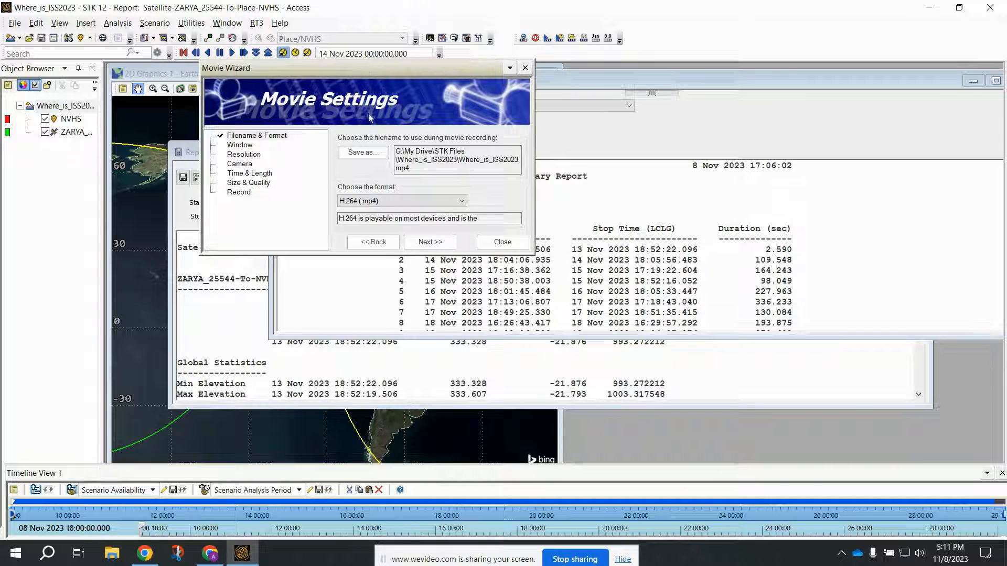
{"action": "left_click_drag", "start_coordinate": [532, 254], "coordinate": [771, 421]}
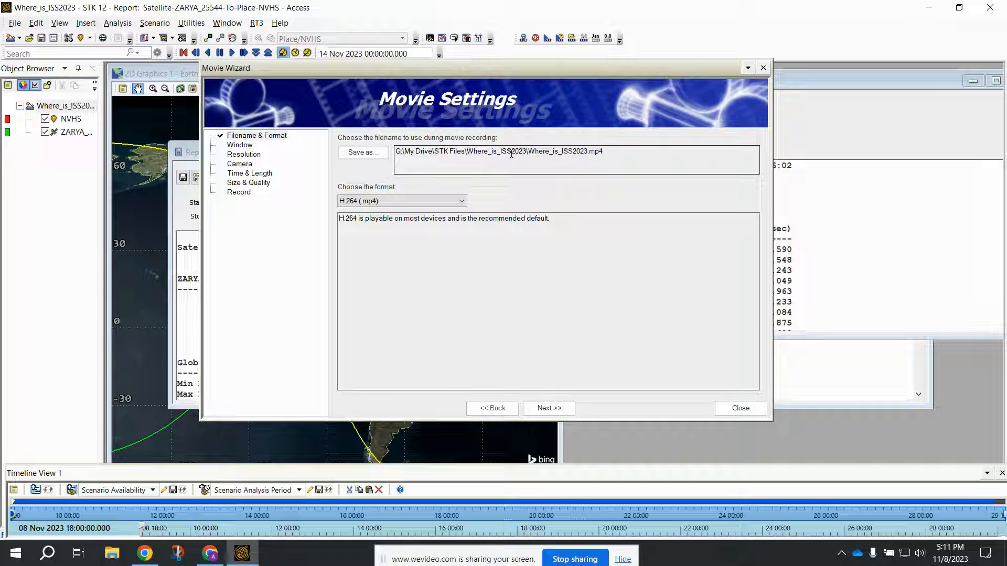
Set the movie recording's file name to Where_is_ISS_PART2 in the Where_is_ISS2023 folder, keeping the H.264 (.mp4) format
{"action": "left_click", "coordinate": [619, 150]}
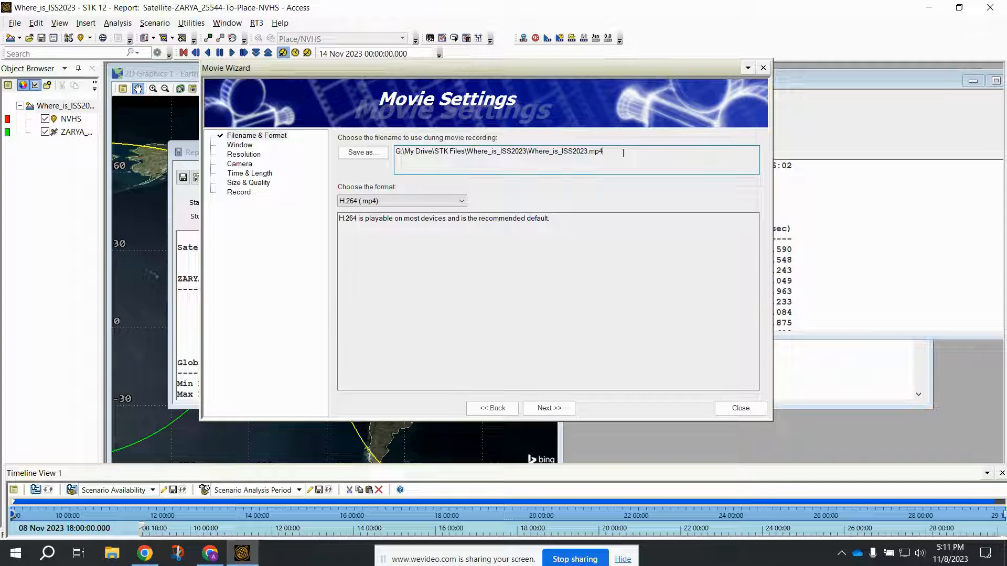
{"action": "left_click", "coordinate": [362, 154]}
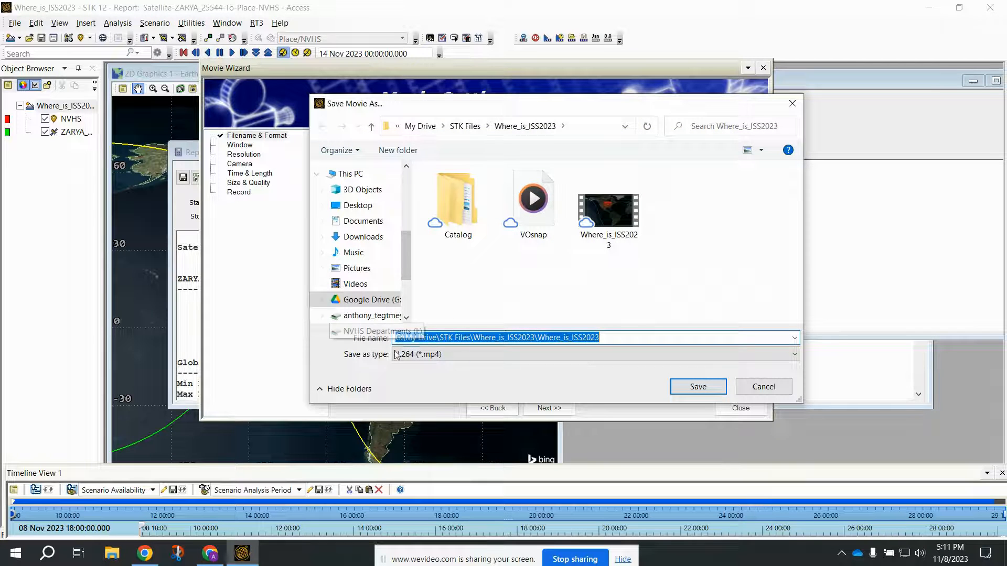
{"action": "left_click", "coordinate": [610, 337]}
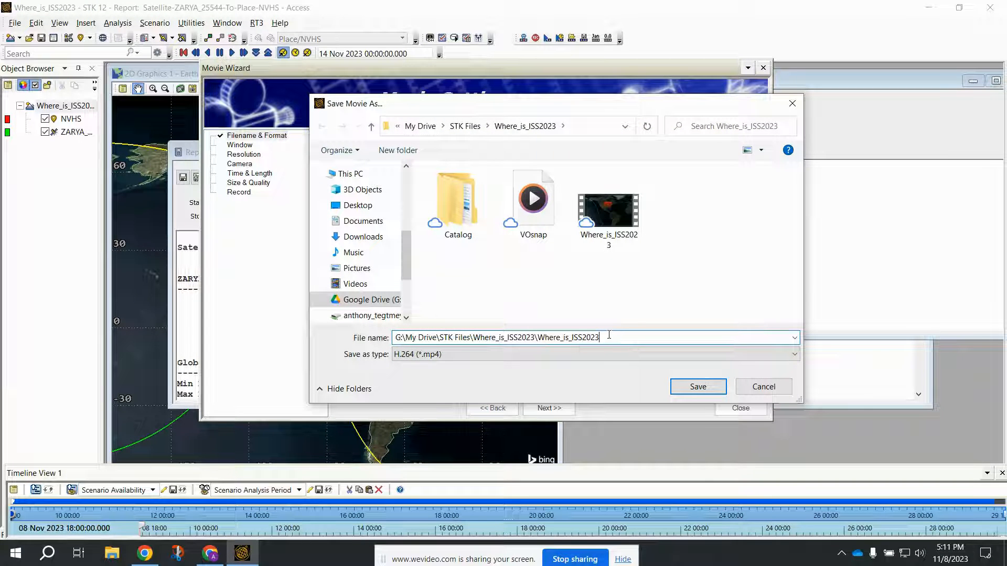
{"action": "key", "text": "BackSpace"}
{"action": "key", "text": "BackSpace"}
{"action": "key", "text": "BackSpace"}
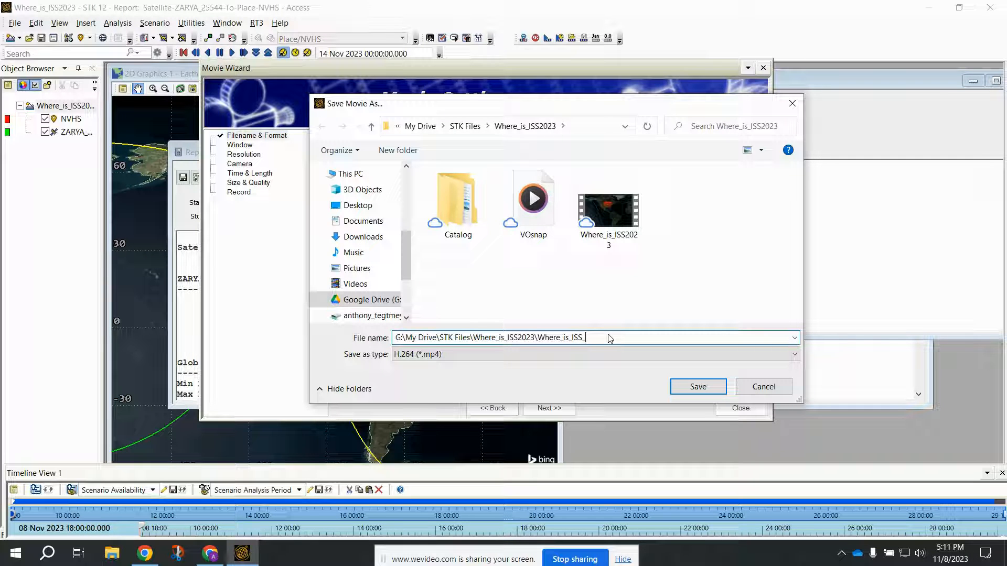
{"action": "type", "text": "_PART"}
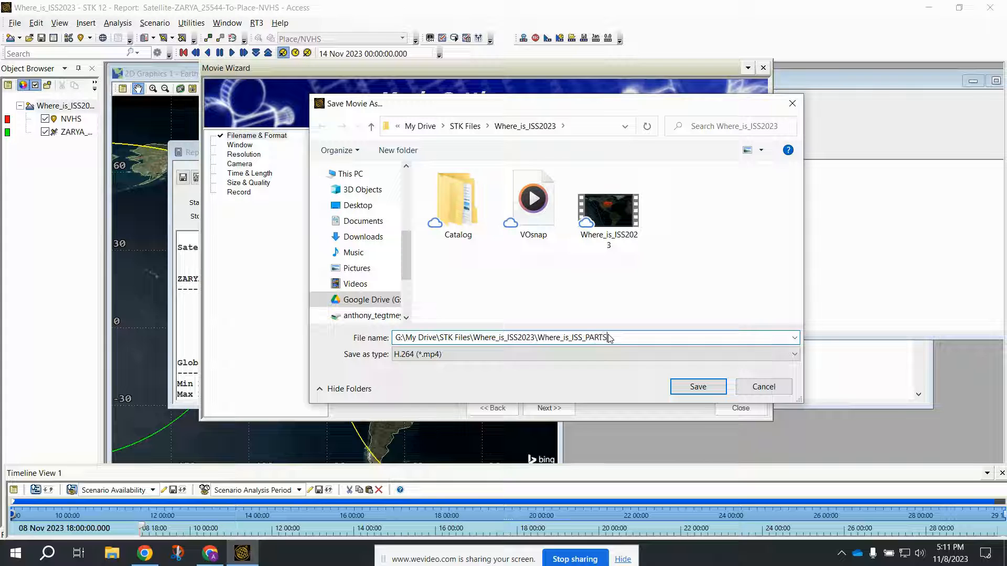
{"action": "type", "text": "2"}
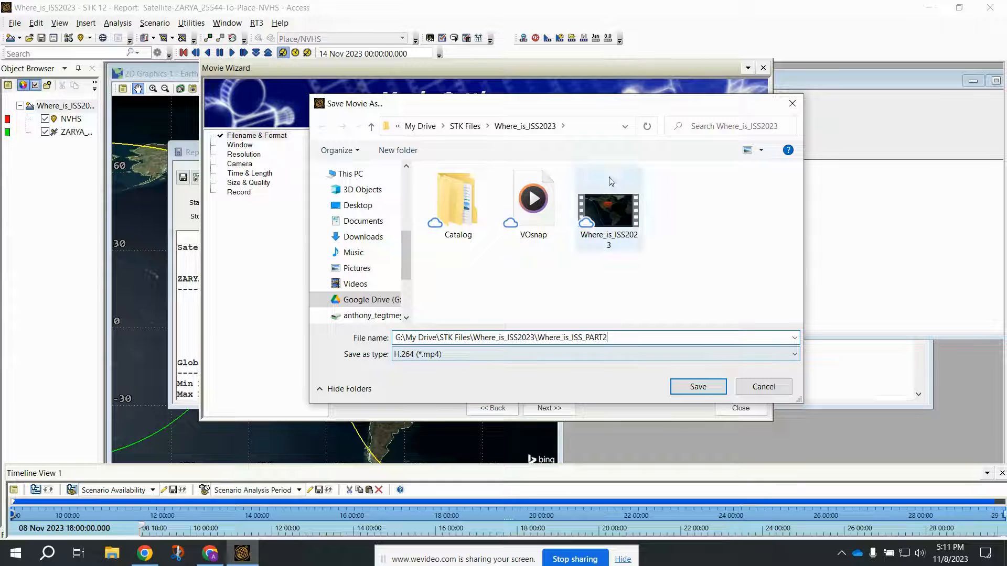
{"action": "left_click", "coordinate": [698, 388]}
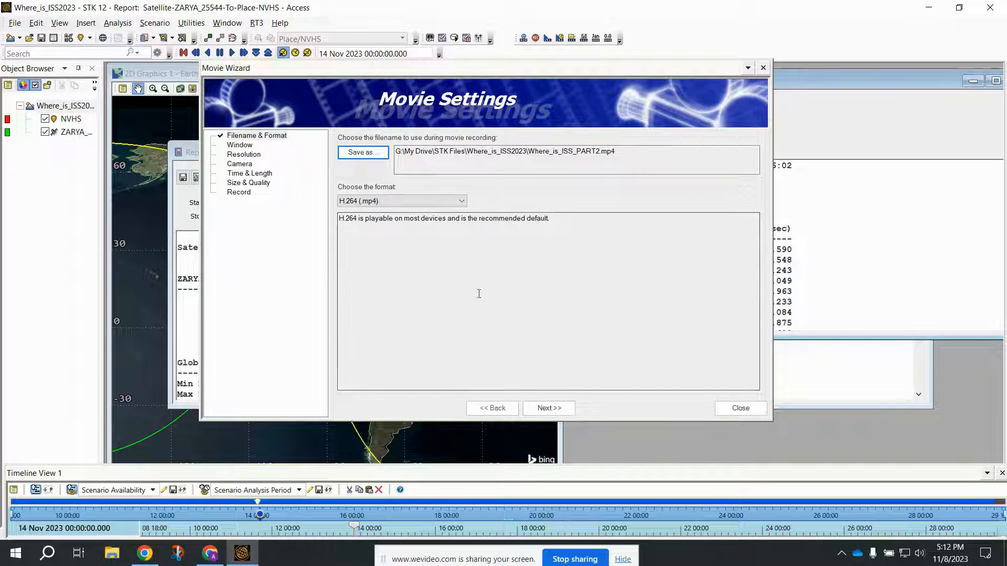
Choose 2D Graphics 1 - Earth as the window to record and use the HDTV - 720p resolution preset
{"action": "left_click", "coordinate": [549, 408]}
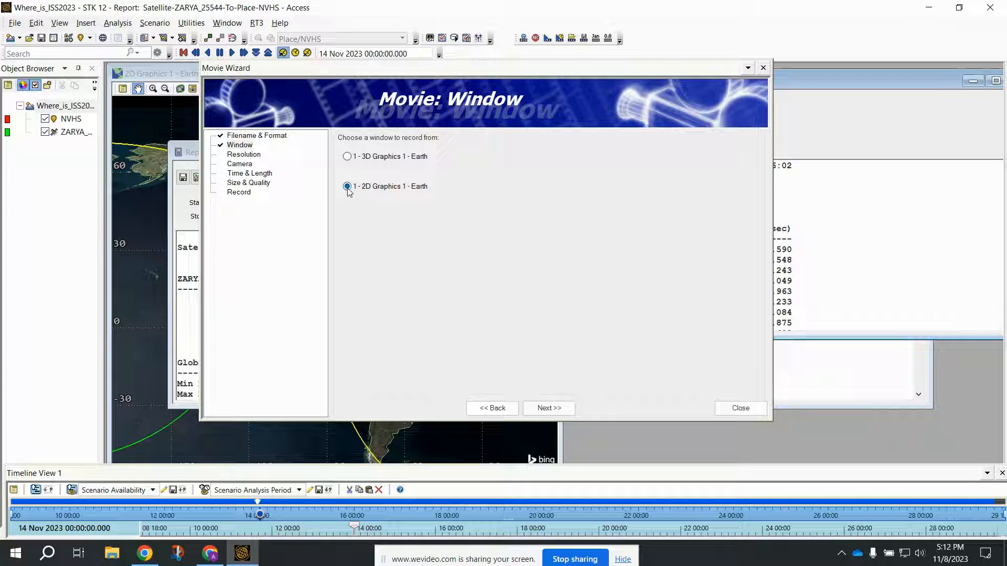
{"action": "left_click", "coordinate": [548, 408]}
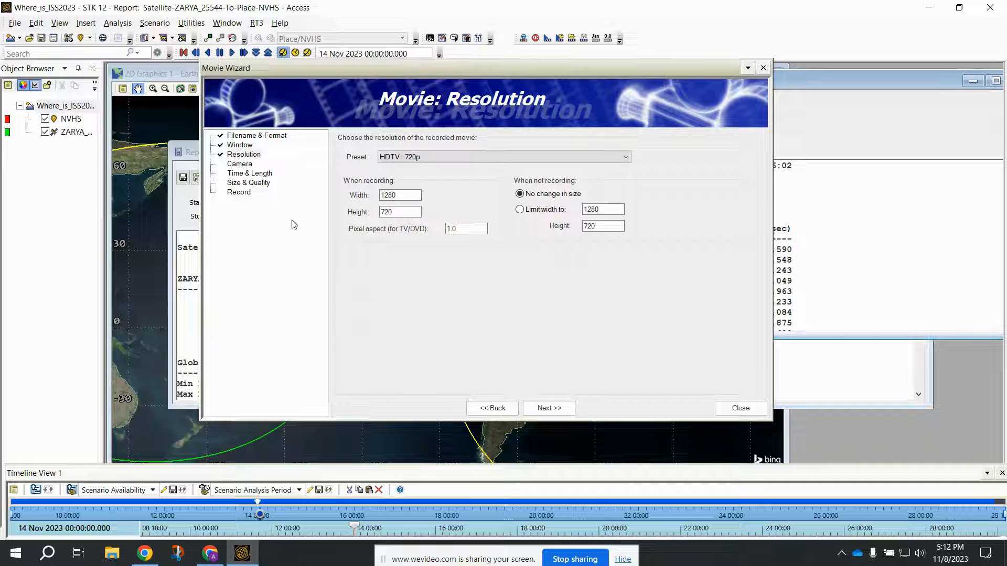
{"action": "left_click", "coordinate": [627, 158]}
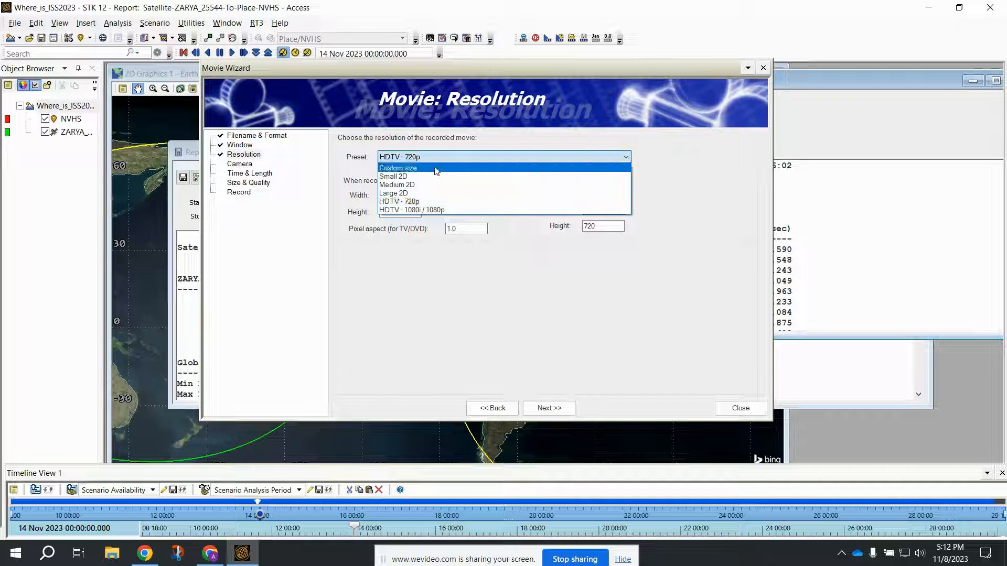
{"action": "left_click", "coordinate": [394, 204]}
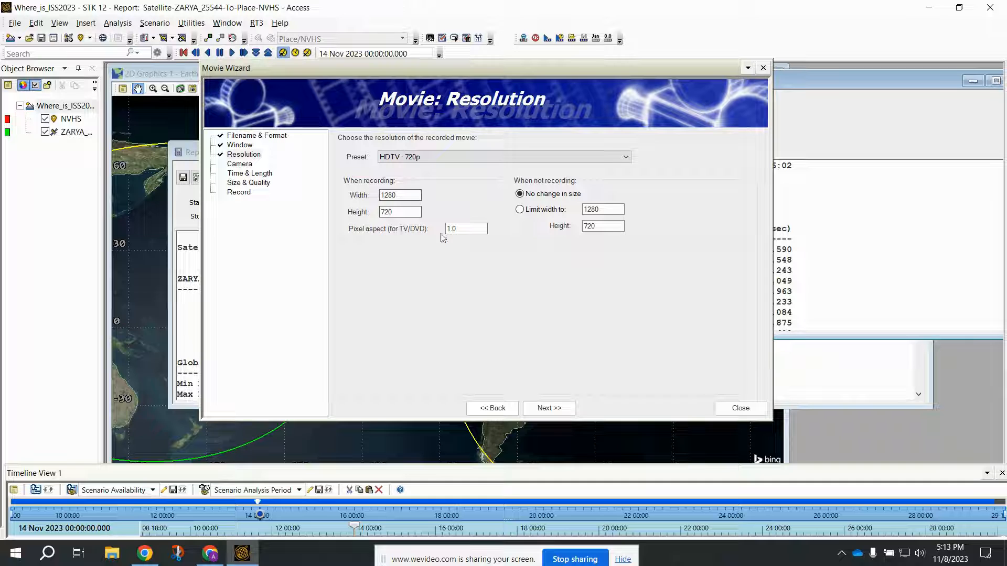
Try to set the movie's resolution preset to HDTV - 1080i / 1080p
{"action": "left_click", "coordinate": [629, 162]}
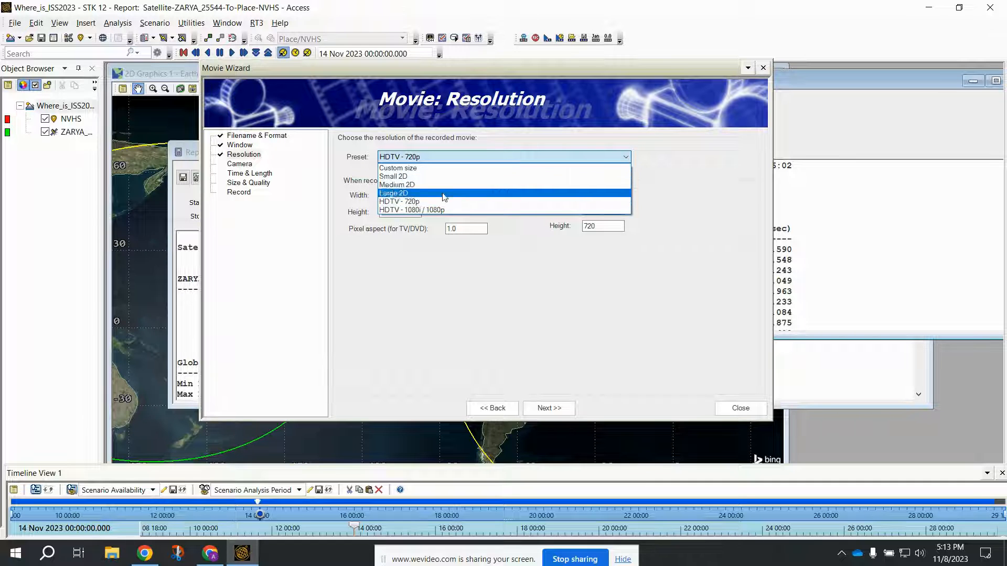
{"action": "left_click", "coordinate": [429, 210]}
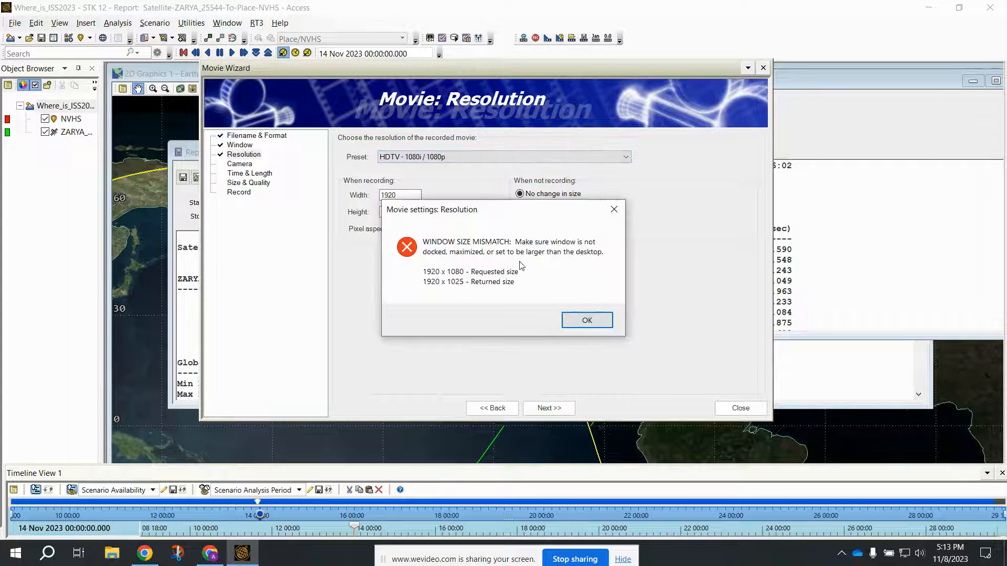
{"action": "left_click", "coordinate": [586, 320]}
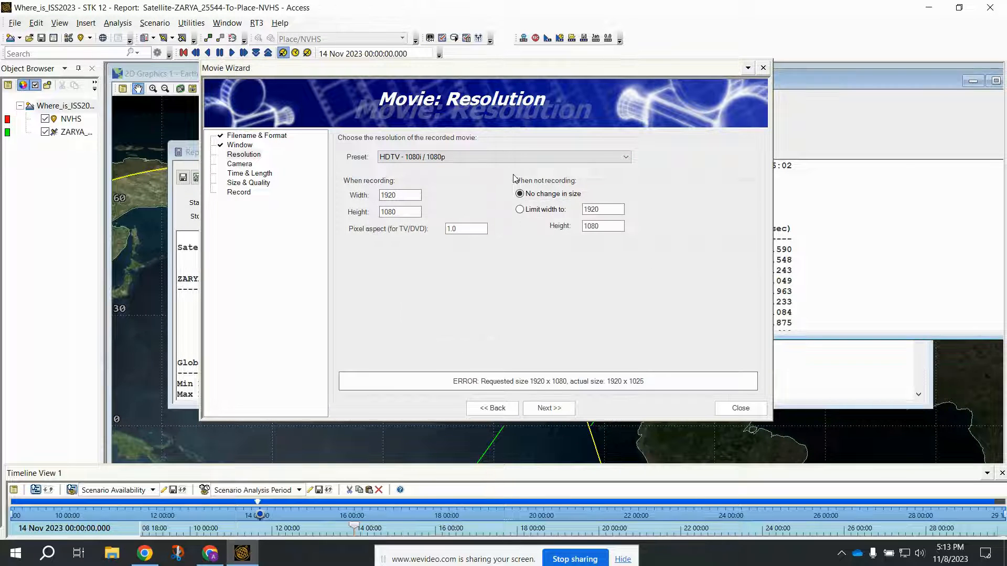
Set the movie's resolution preset back to HDTV - 720p and keep the current view as the camera setting
{"action": "left_click", "coordinate": [625, 157]}
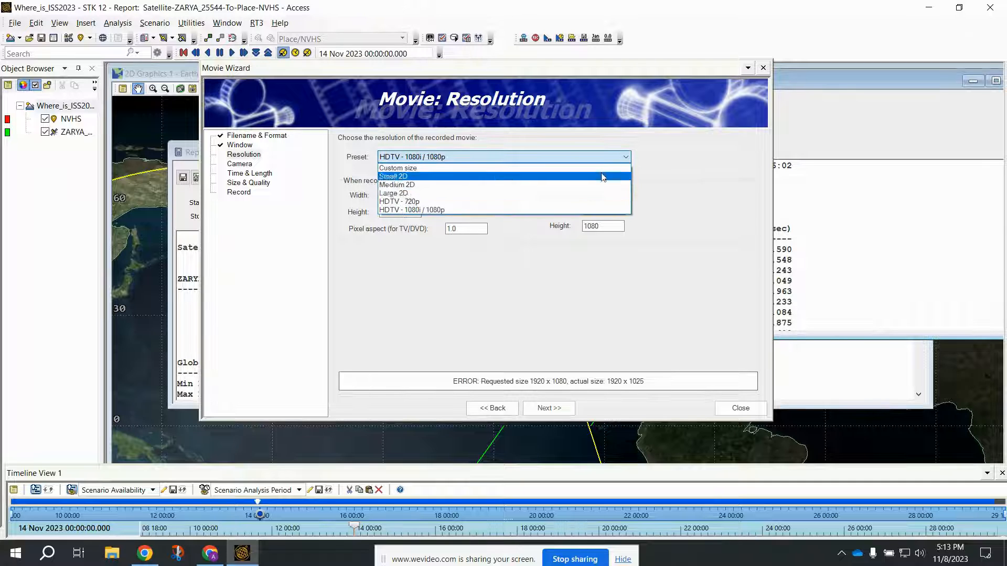
{"action": "left_click", "coordinate": [408, 193]}
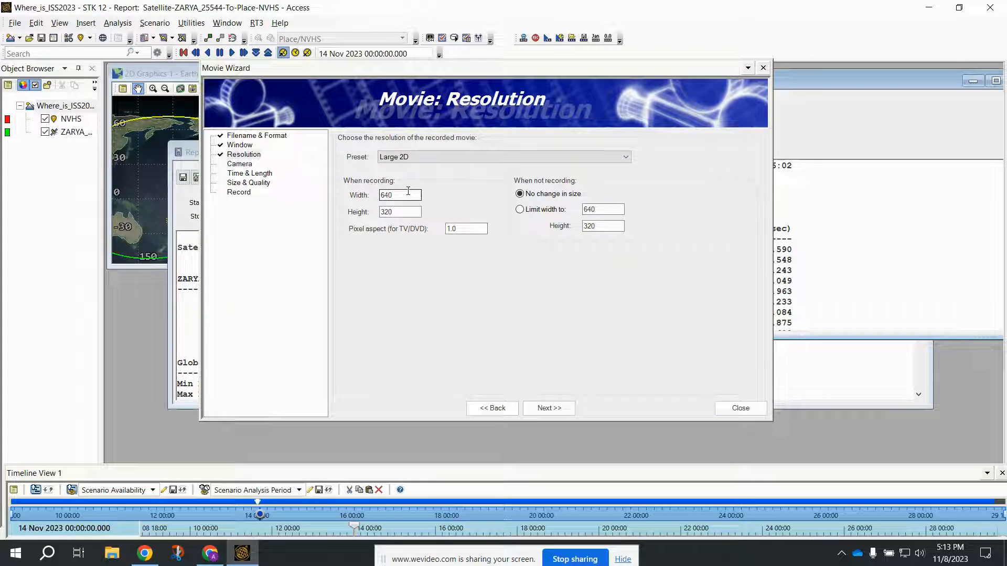
{"action": "left_click", "coordinate": [609, 158]}
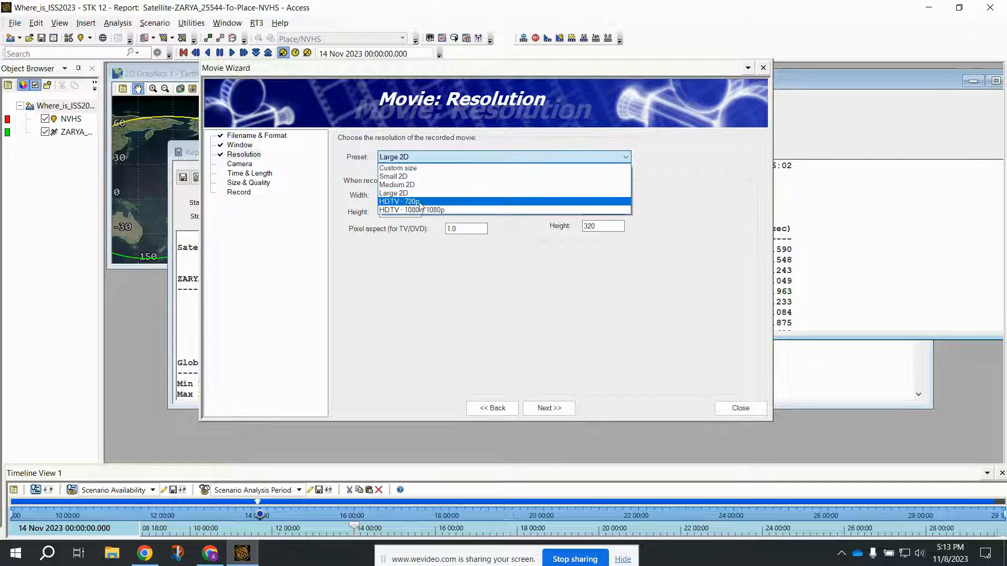
{"action": "left_click", "coordinate": [409, 202]}
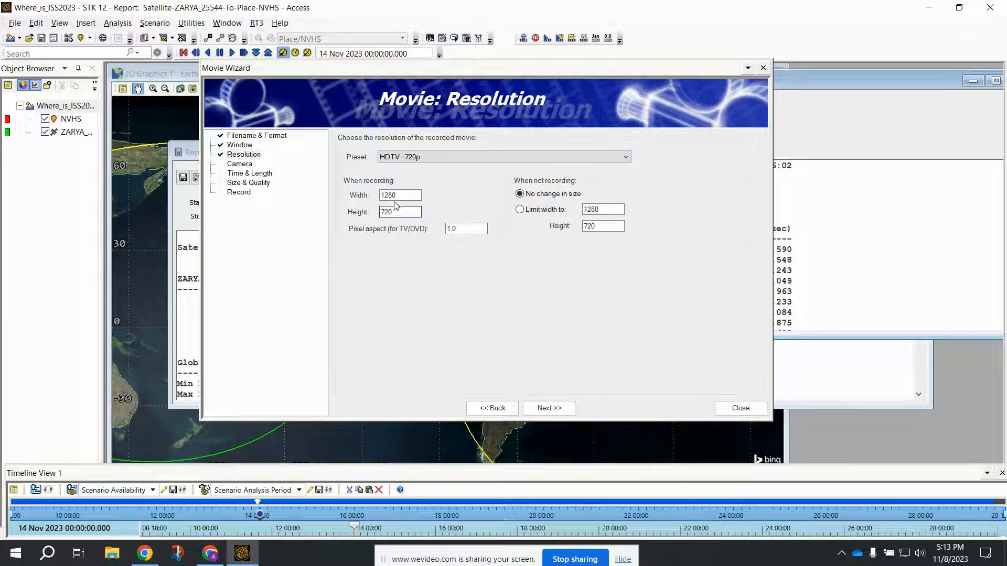
{"action": "left_click", "coordinate": [559, 411]}
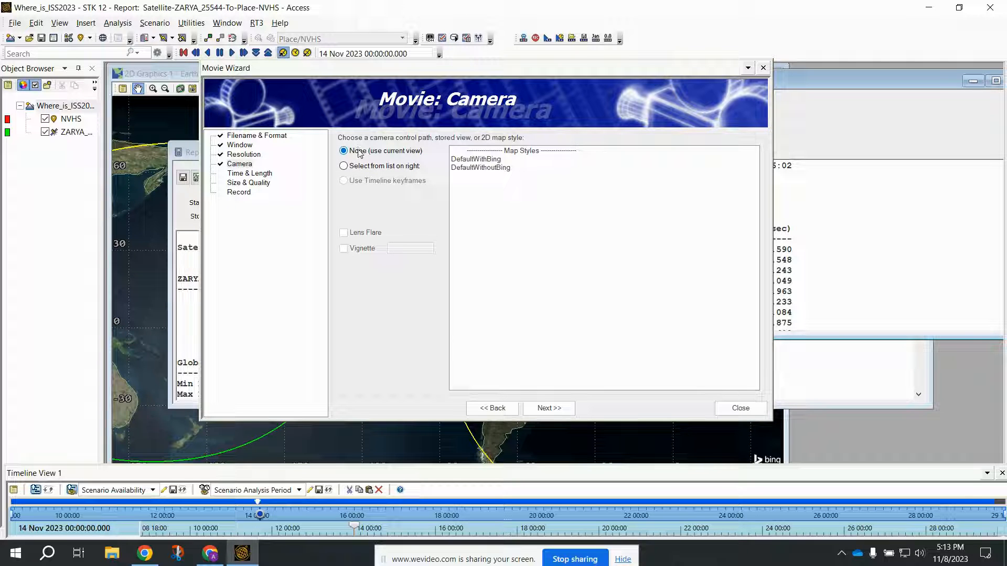
{"action": "left_click", "coordinate": [551, 407]}
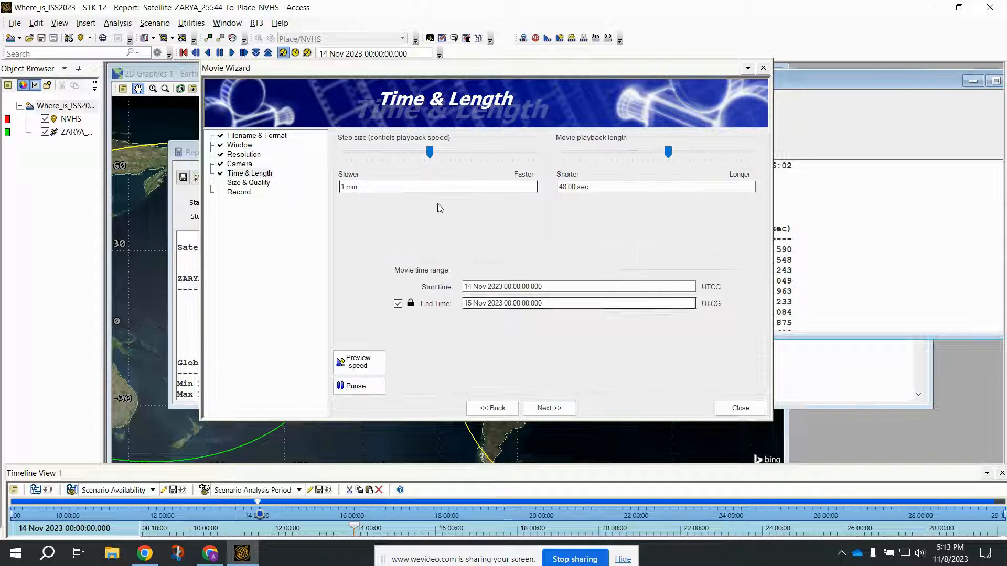
Bring the 2D Graphics map to the front and place the Movie Wizard beside it
{"action": "left_click_drag", "start_coordinate": [400, 72], "coordinate": [596, 107]}
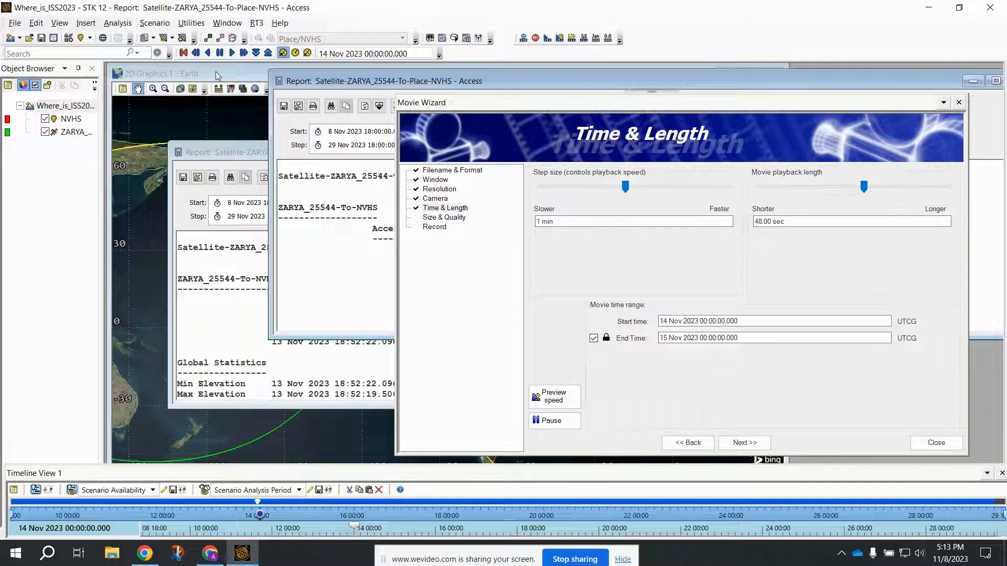
{"action": "left_click", "coordinate": [217, 76]}
{"action": "left_click_drag", "start_coordinate": [511, 105], "coordinate": [548, 86]}
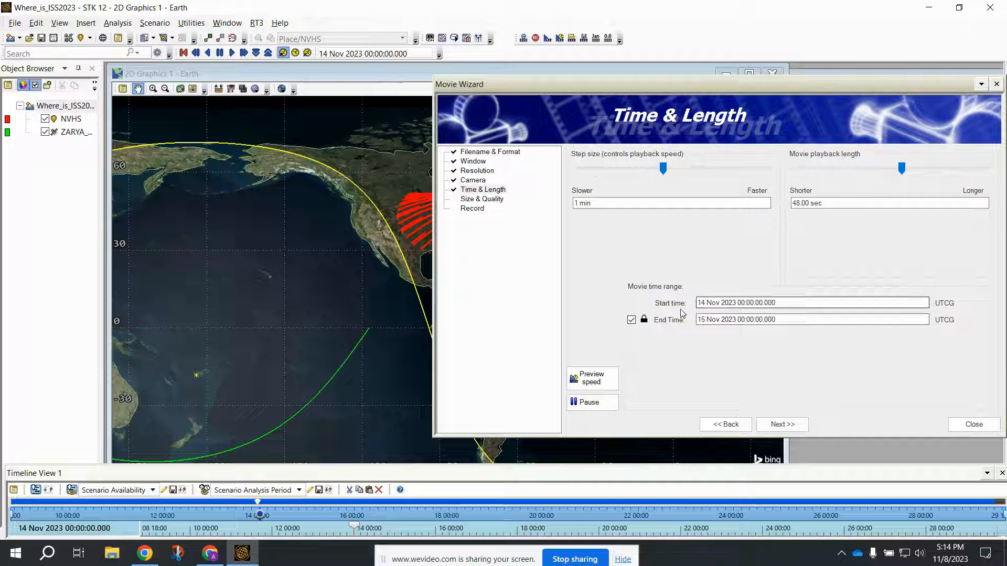
{"action": "left_click_drag", "start_coordinate": [698, 302], "coordinate": [792, 306]}
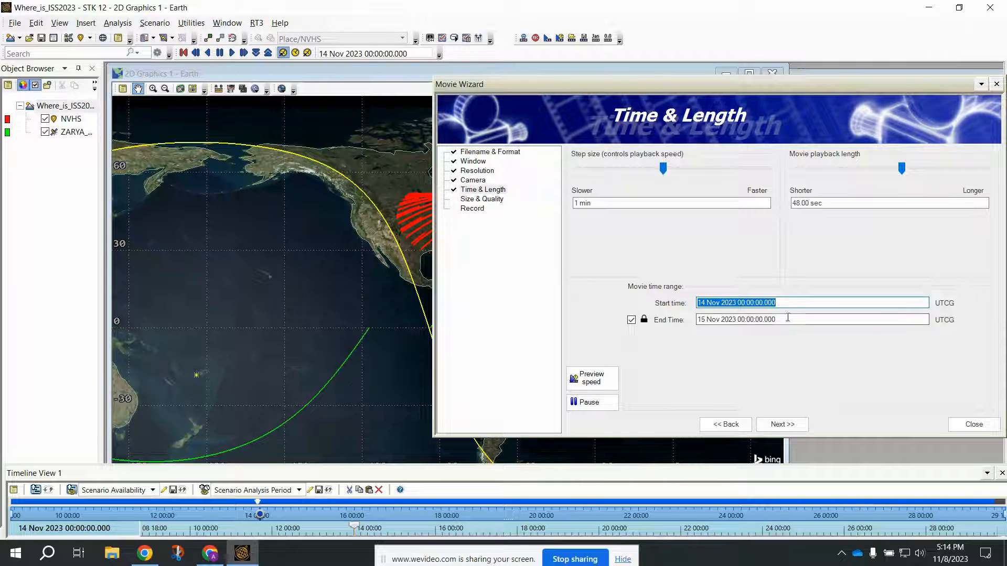
Bring the ZARYA-to-NVHS Access report forward and move the Movie Wizard below it to read the pass times
{"action": "left_click_drag", "start_coordinate": [581, 83], "coordinate": [284, 83]}
{"action": "left_click", "coordinate": [832, 92]}
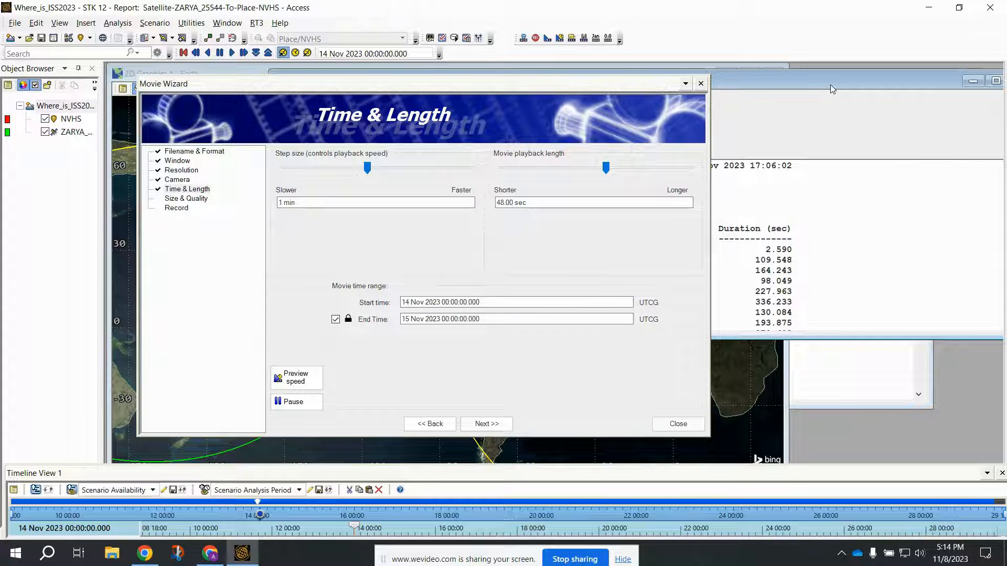
{"action": "left_click_drag", "start_coordinate": [528, 84], "coordinate": [472, 173]}
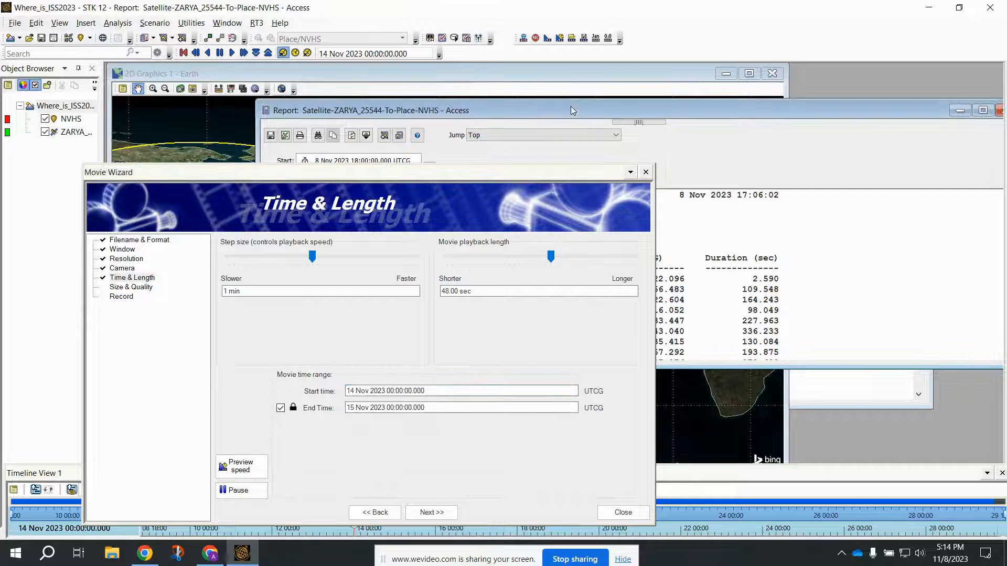
{"action": "left_click", "coordinate": [630, 172]}
{"action": "left_click", "coordinate": [567, 175]}
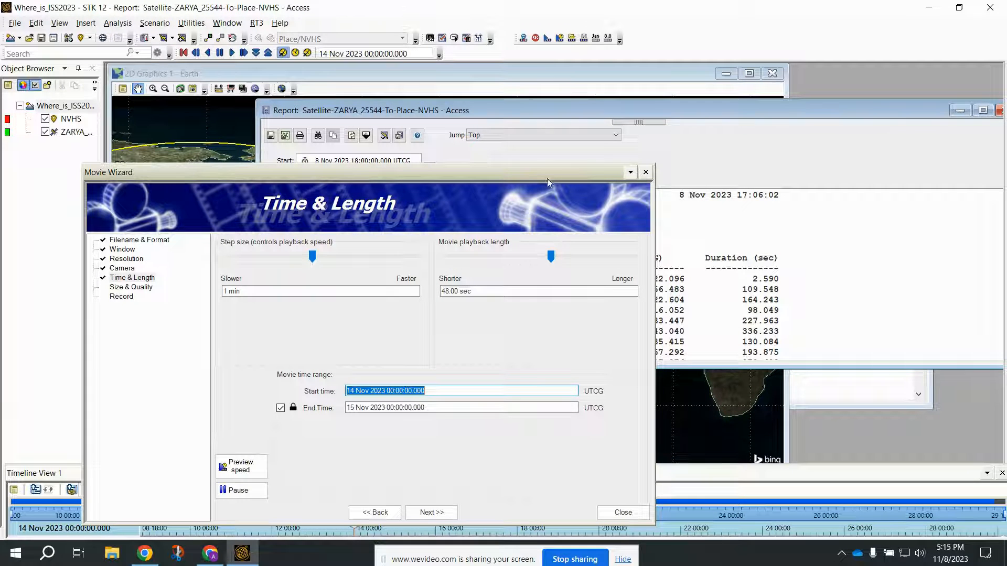
{"action": "left_click_drag", "start_coordinate": [580, 176], "coordinate": [538, 388]}
{"action": "left_click_drag", "start_coordinate": [459, 110], "coordinate": [430, 68]}
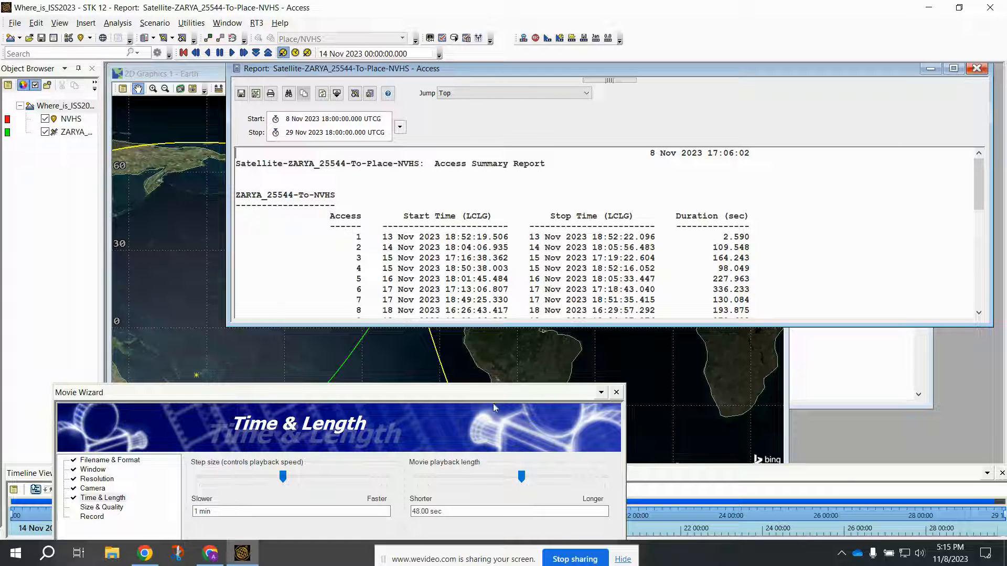
Set the movie time range to start at 14 Nov 2023 12:00:00.000 and end at 15 Nov 2023 19:00:00.000
{"action": "left_click_drag", "start_coordinate": [429, 404], "coordinate": [607, 97]}
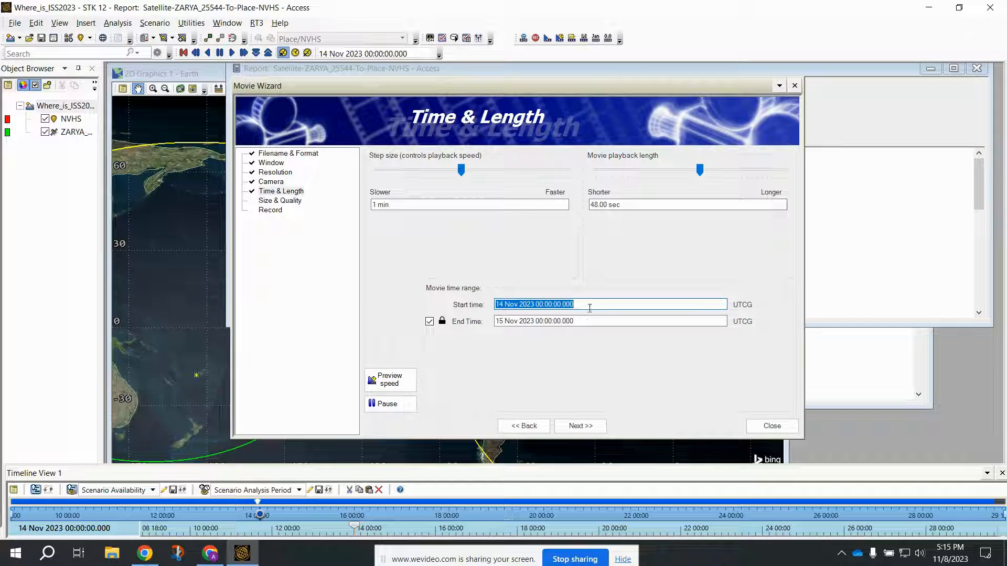
{"action": "left_click", "coordinate": [539, 305]}
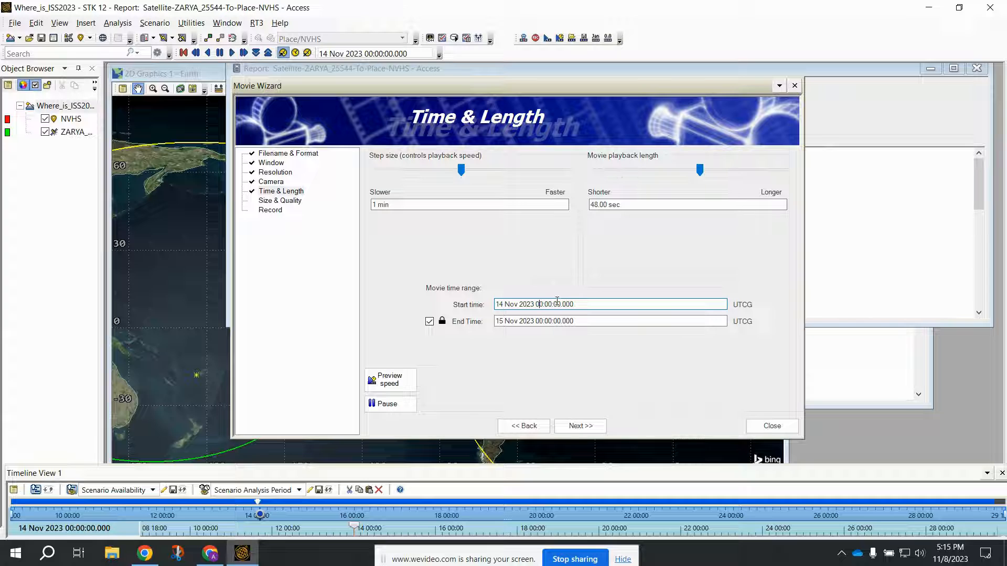
{"action": "key", "text": "BackSpace"}
{"action": "type", "text": "12"}
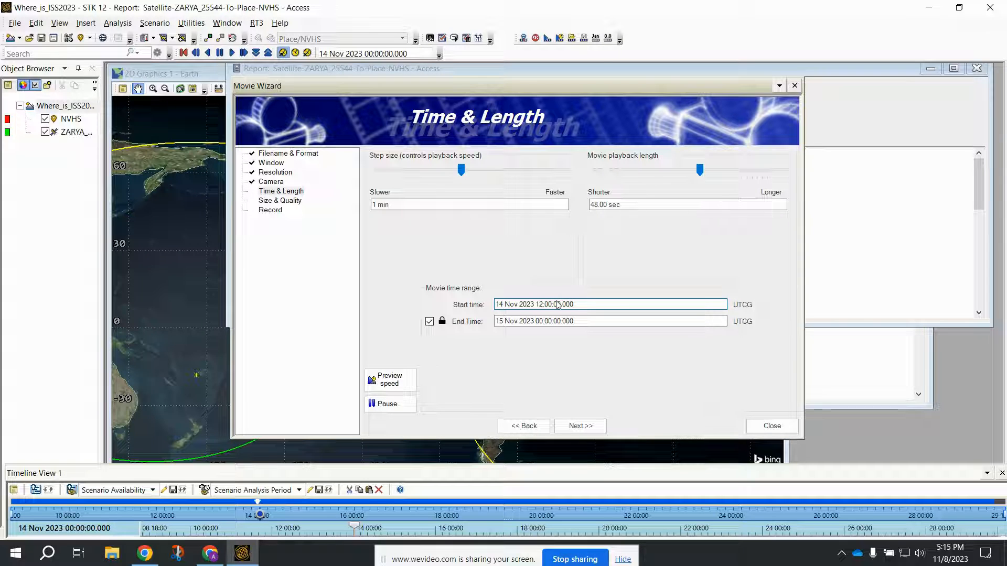
{"action": "left_click", "coordinate": [541, 321]}
{"action": "key", "text": "BackSpace"}
{"action": "key", "text": "BackSpace"}
{"action": "type", "text": "12"}
{"action": "key", "text": "BackSpace"}
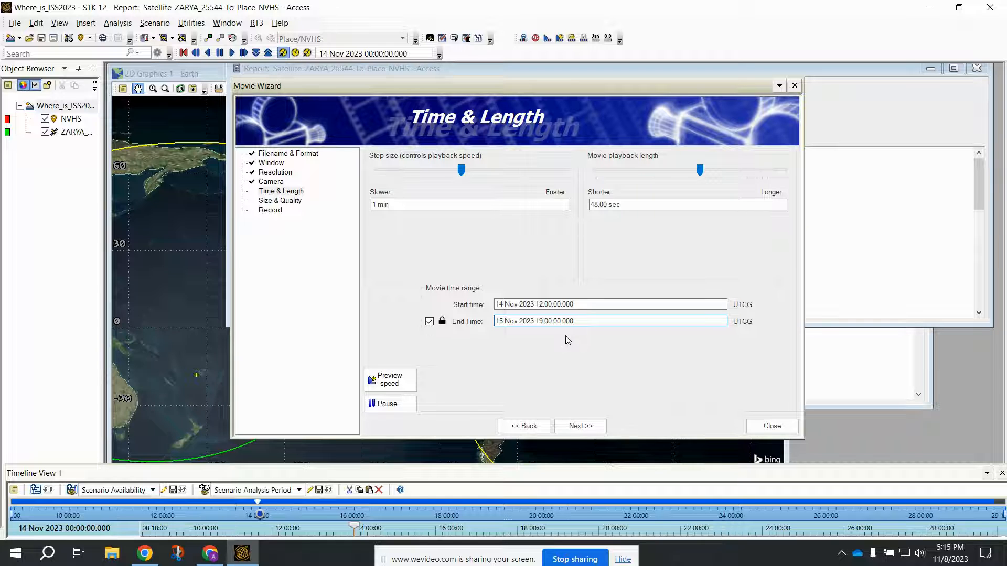
{"action": "key", "text": "Tab"}
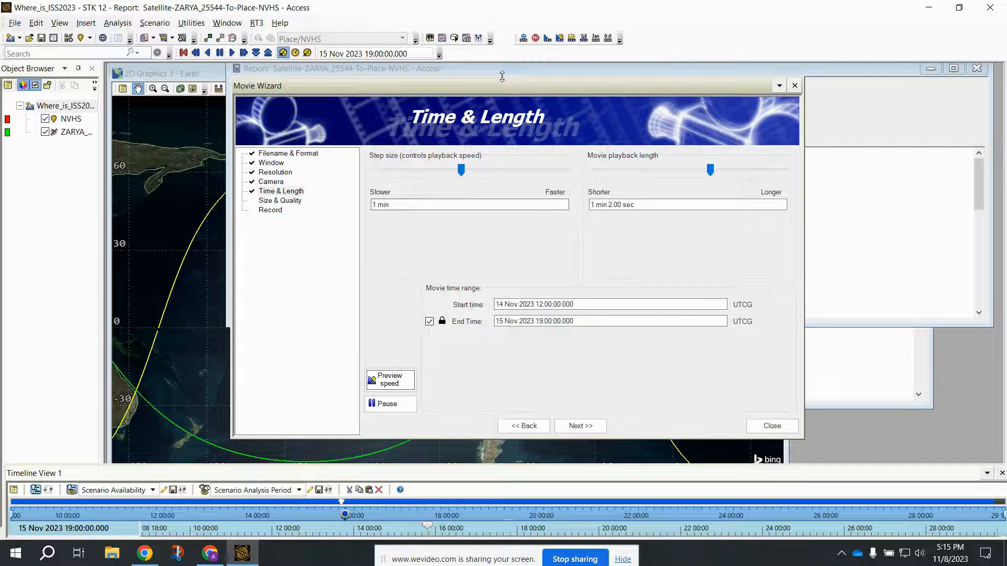
Bring the 2D Graphics map forward again and move the Movie Wizard aside to uncover the NVHS access passes
{"action": "left_click_drag", "start_coordinate": [501, 76], "coordinate": [630, 85]}
{"action": "left_click_drag", "start_coordinate": [554, 100], "coordinate": [684, 131]}
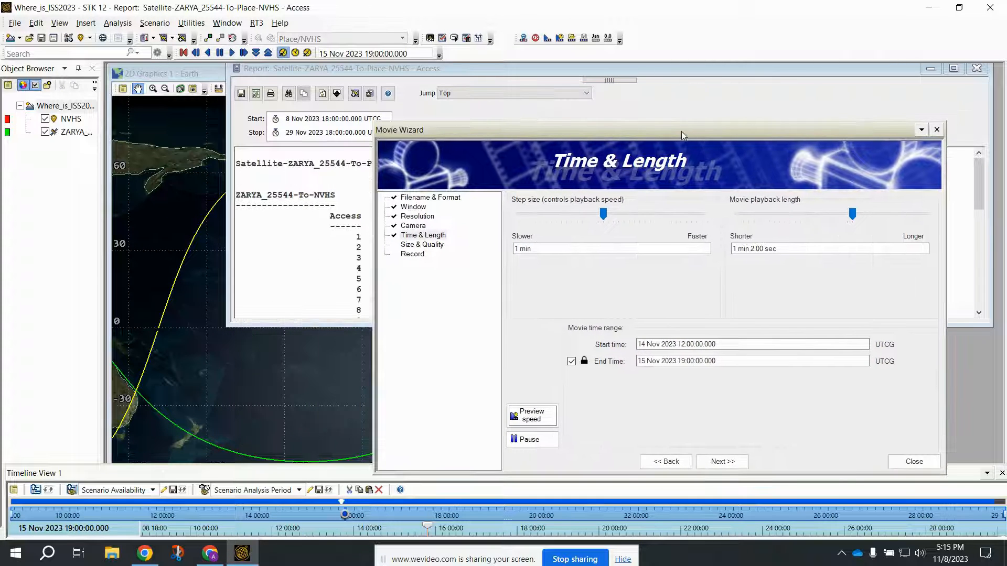
{"action": "left_click", "coordinate": [190, 75]}
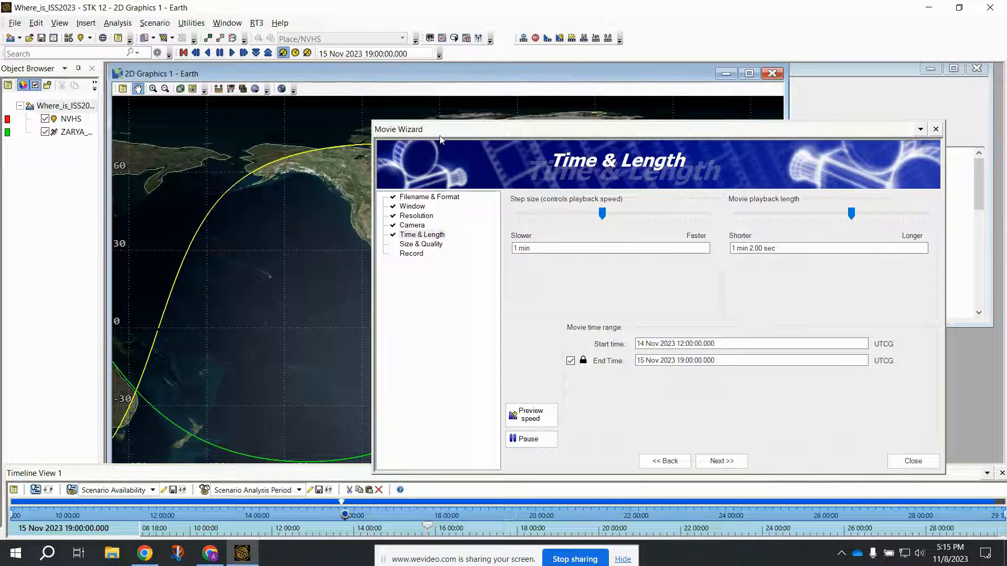
{"action": "left_click_drag", "start_coordinate": [534, 134], "coordinate": [666, 186]}
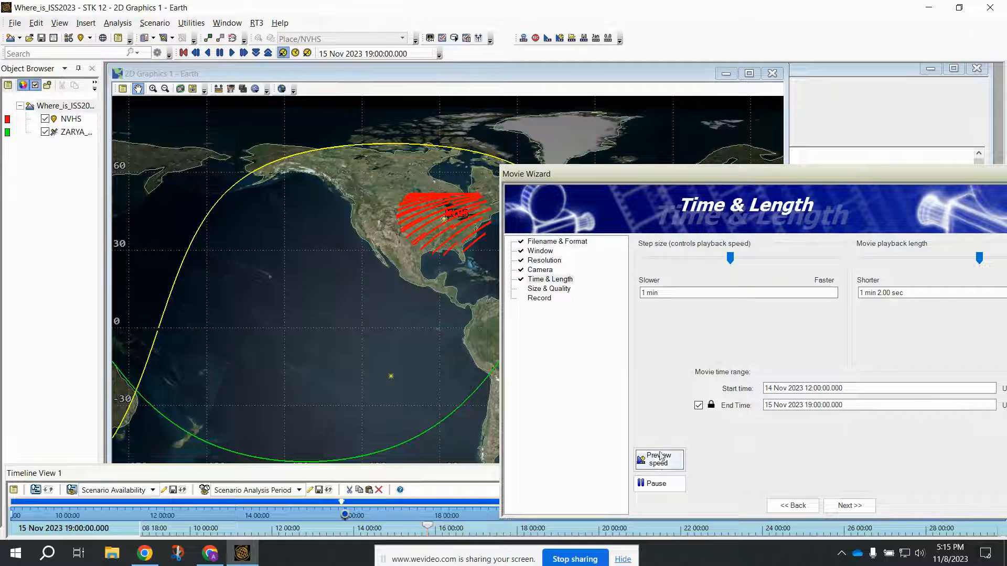
Try a faster step size with a 12.00 sec playback length and preview the movie's speed
{"action": "mouse_move", "coordinate": [734, 259]}
{"action": "left_mouse_down"}
{"action": "mouse_move", "coordinate": [762, 260]}
{"action": "mouse_move", "coordinate": [746, 259]}
{"action": "left_mouse_up"}
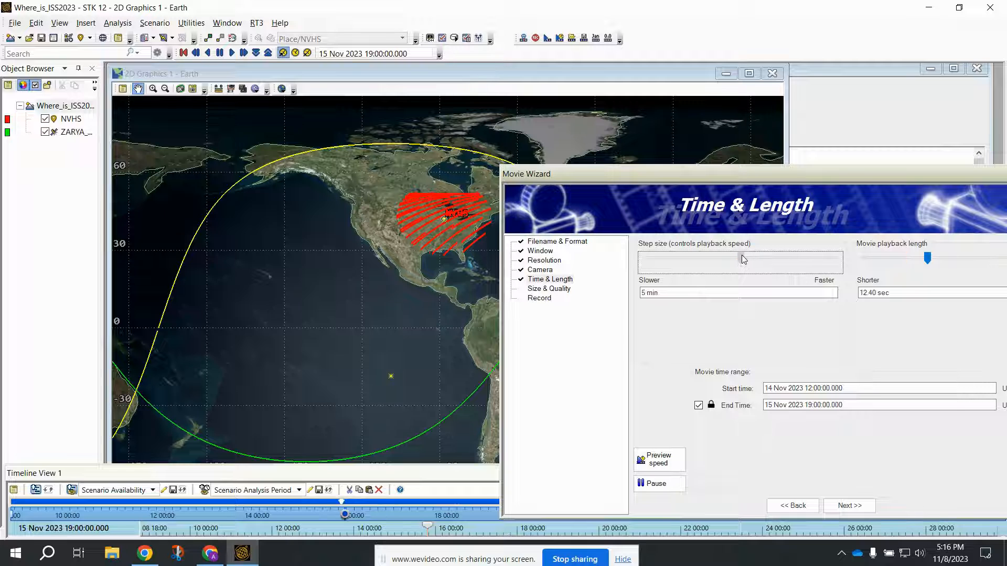
{"action": "left_click_drag", "start_coordinate": [927, 260], "coordinate": [928, 262]}
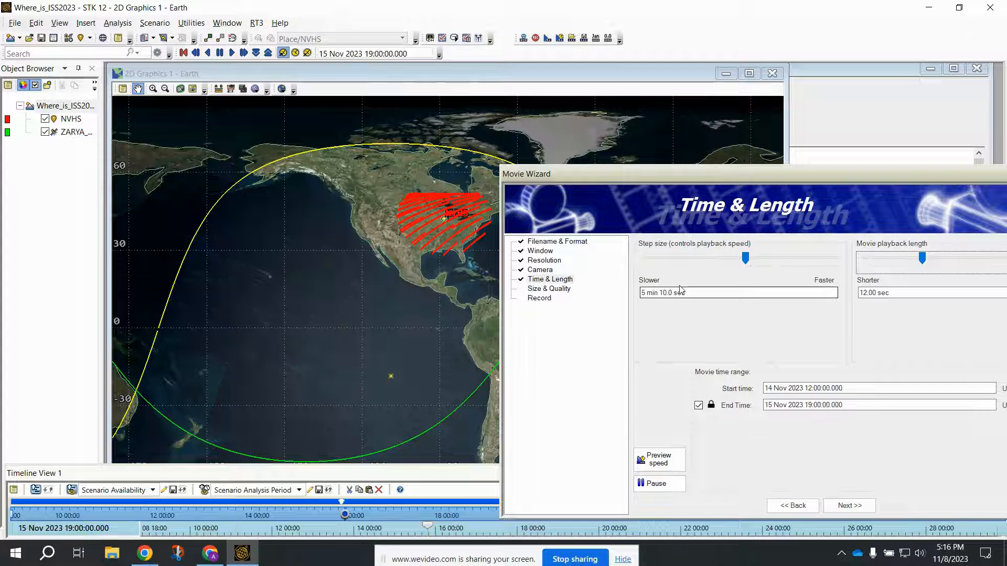
{"action": "left_click", "coordinate": [660, 464]}
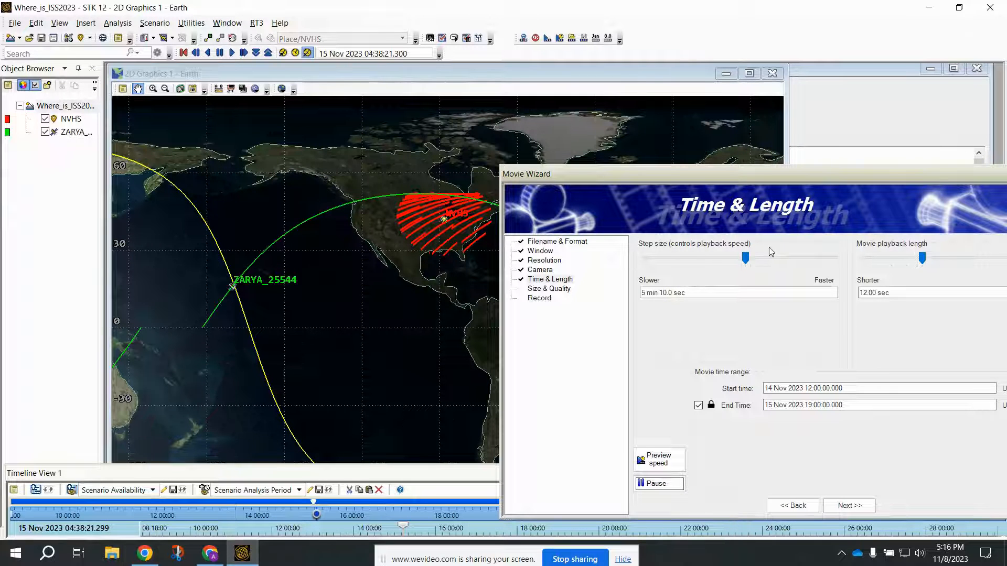
Slow the movie down to a 40.00 sec playback length and preview its speed
{"action": "left_click_drag", "start_coordinate": [746, 260], "coordinate": [730, 261]}
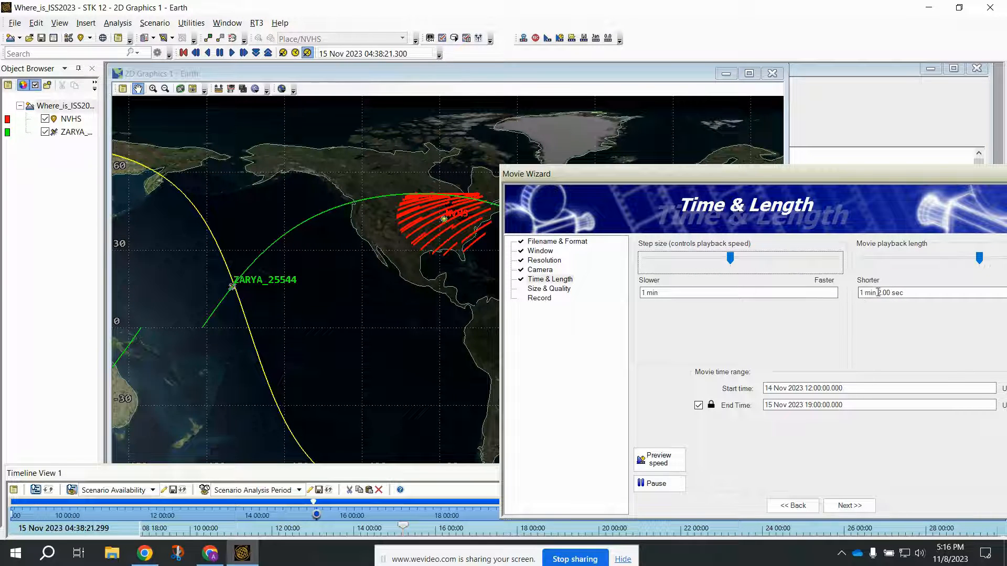
{"action": "left_click_drag", "start_coordinate": [979, 259], "coordinate": [959, 262]}
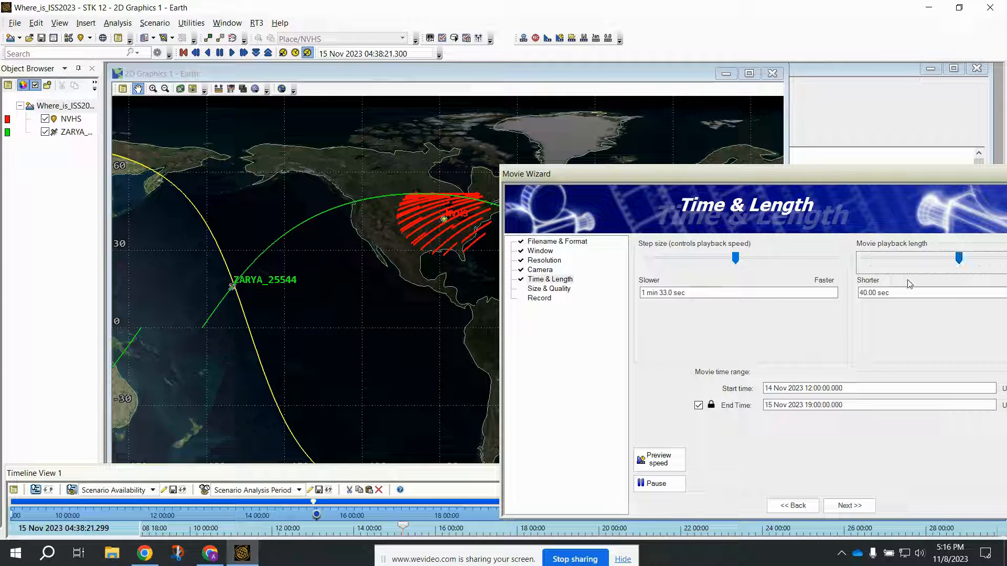
{"action": "left_click", "coordinate": [656, 460]}
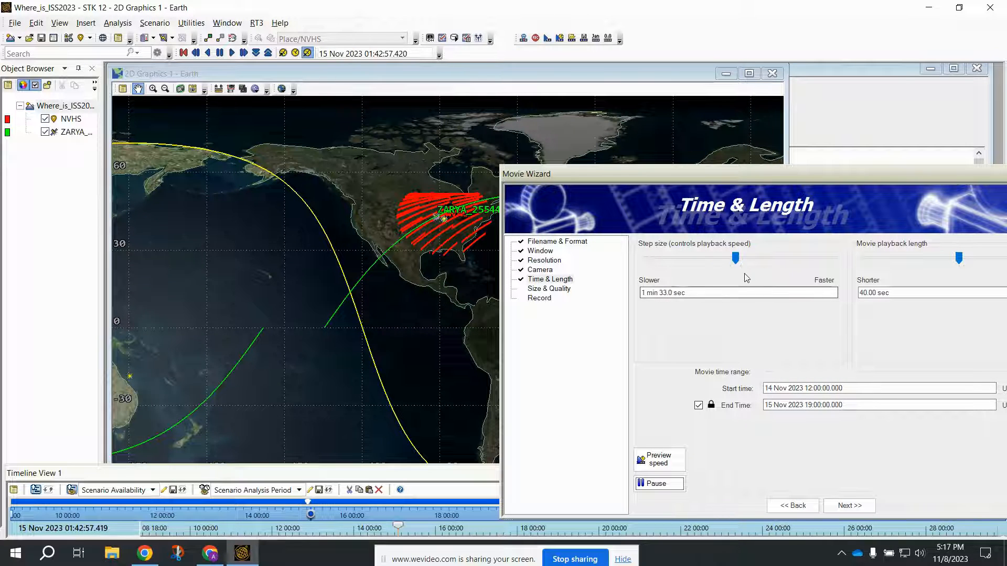
Lengthen the movie's playback to 45.00 sec
{"action": "left_click_drag", "start_coordinate": [735, 260], "coordinate": [731, 259]}
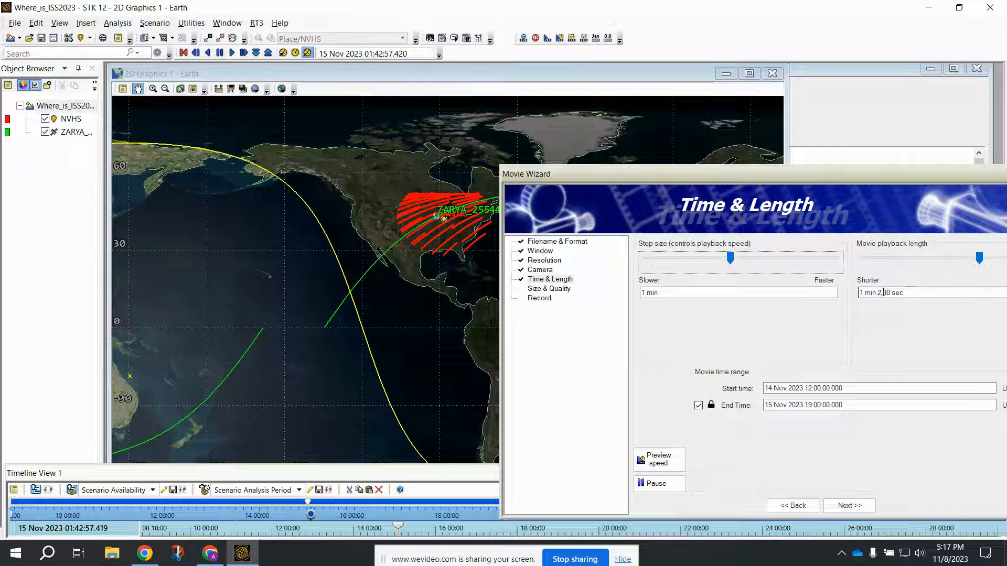
{"action": "left_click_drag", "start_coordinate": [979, 258], "coordinate": [966, 262]}
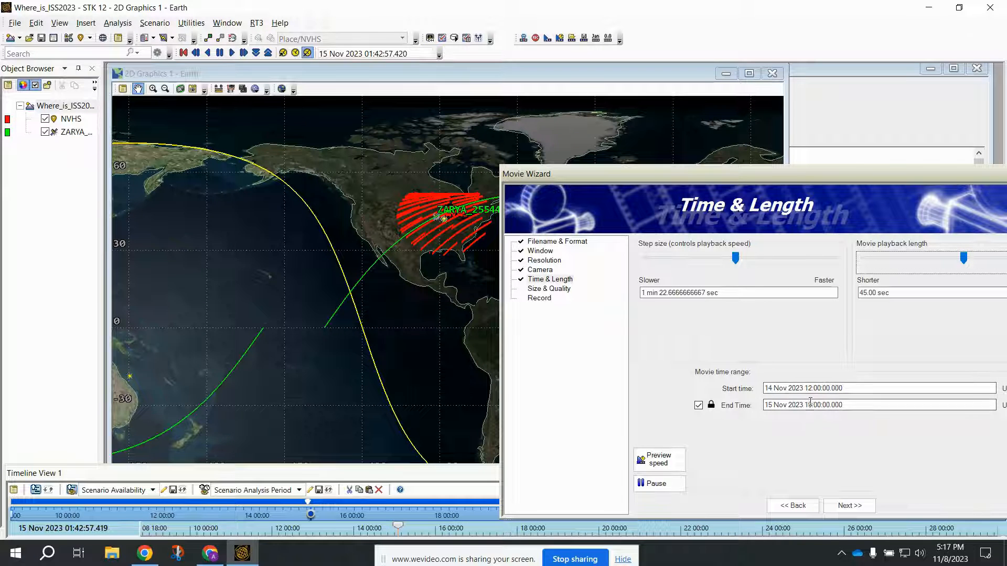
Set the movie's start time to 14 Nov 2023 15:00:00.000
{"action": "left_click", "coordinate": [812, 407]}
{"action": "left_click", "coordinate": [806, 388]}
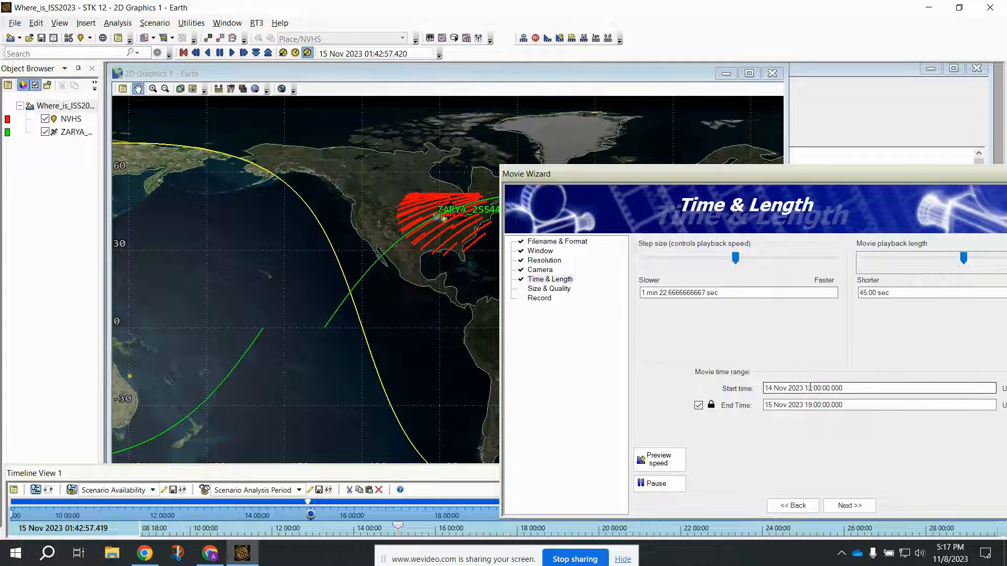
{"action": "key", "text": "BackSpace"}
{"action": "type", "text": "5"}
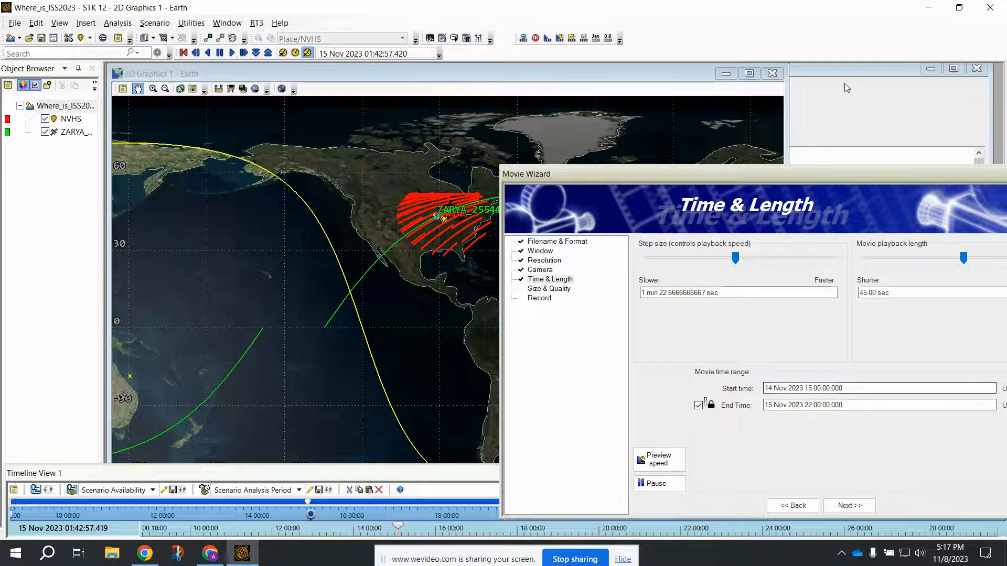
Bring the Access report forward beside the wizard and set the movie's start time to 15 Nov 2023 00:00:00.000
{"action": "left_click", "coordinate": [863, 82]}
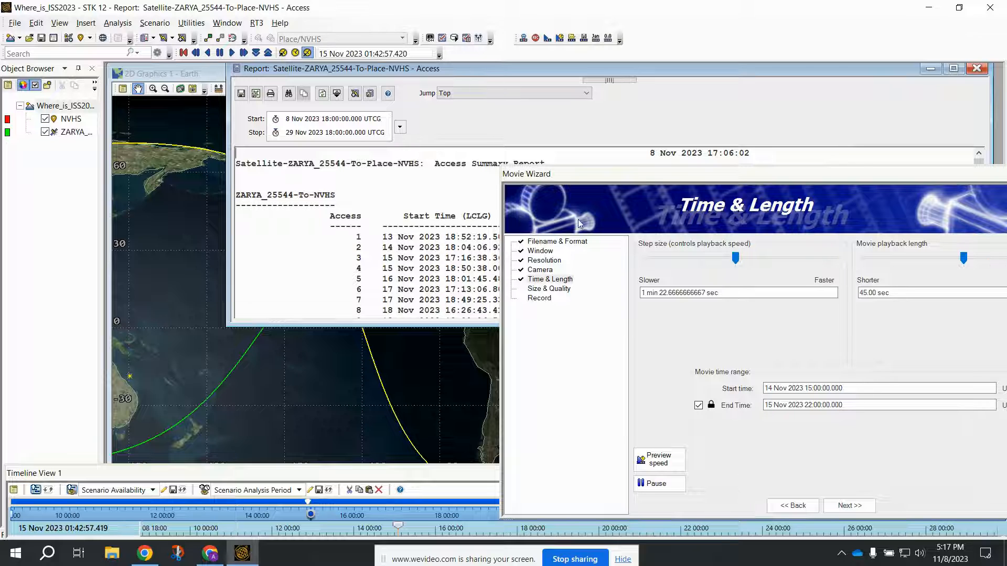
{"action": "left_click_drag", "start_coordinate": [652, 176], "coordinate": [596, 77]}
{"action": "left_click", "coordinate": [760, 295]}
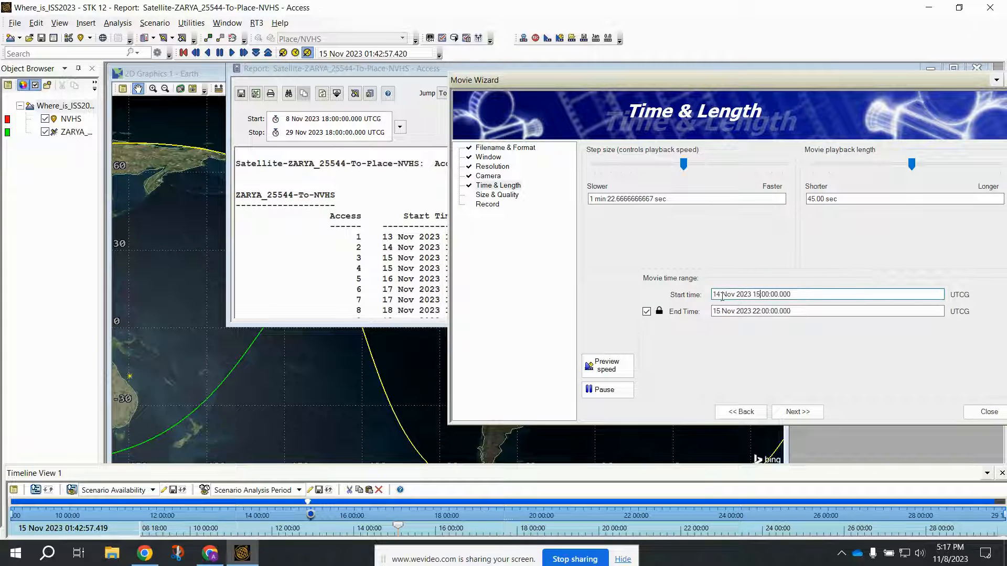
{"action": "key", "text": "BackSpace"}
{"action": "type", "text": "5"}
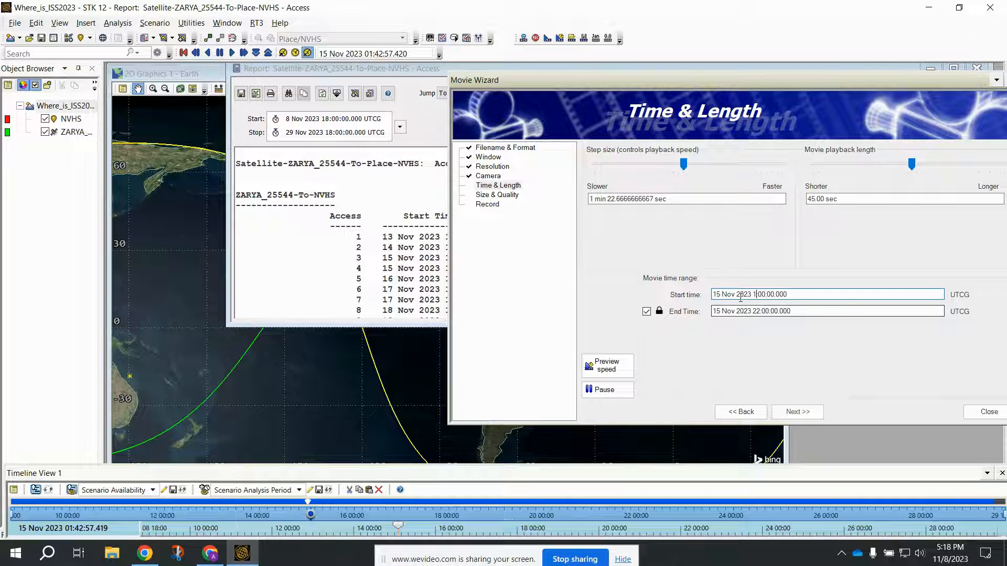
{"action": "type", "text": "00"}
{"action": "key", "text": "Tab"}
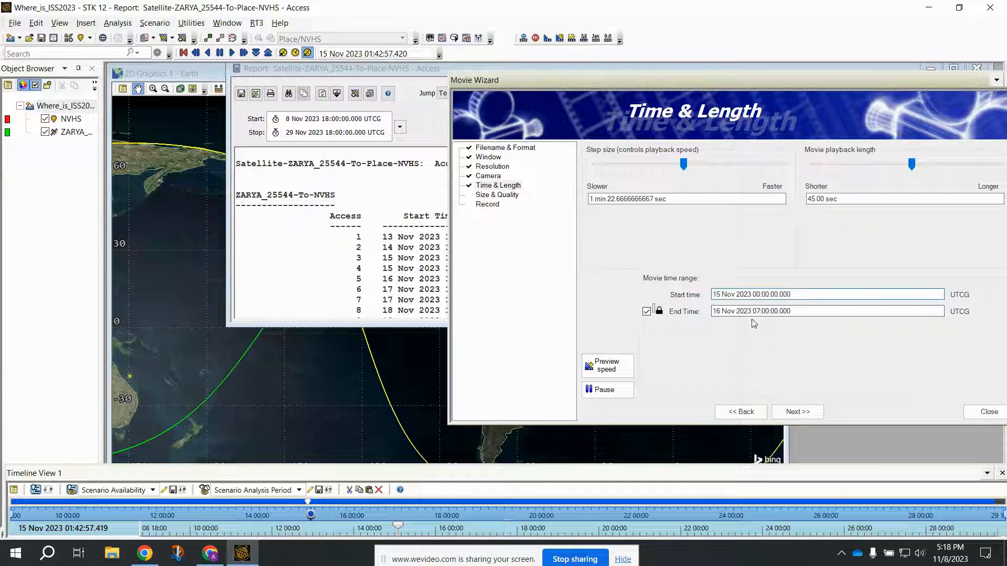
Set the movie's end time to 16 Nov 2023 00:00:00.000
{"action": "left_click", "coordinate": [760, 310]}
{"action": "key", "text": "BackSpace"}
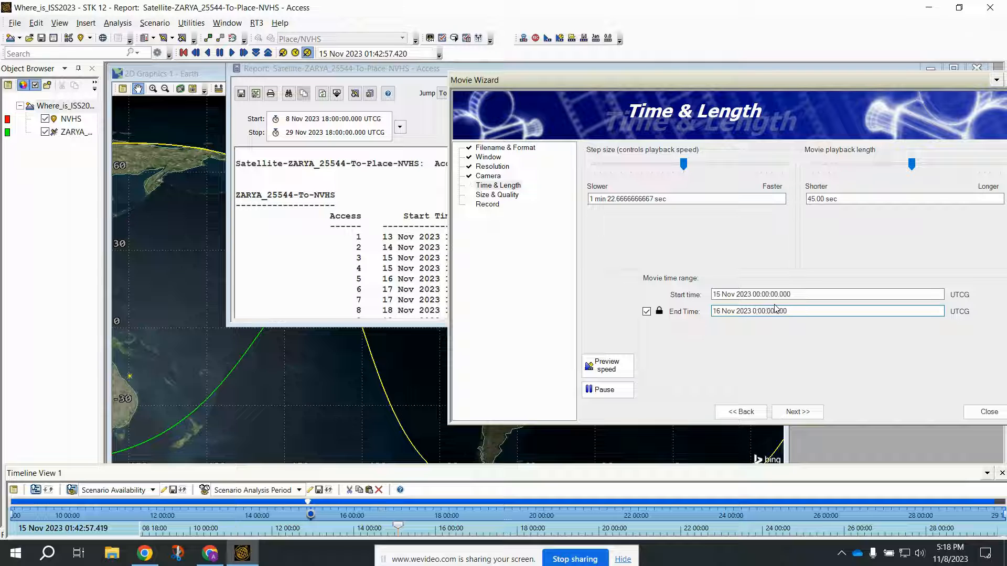
{"action": "type", "text": "0"}
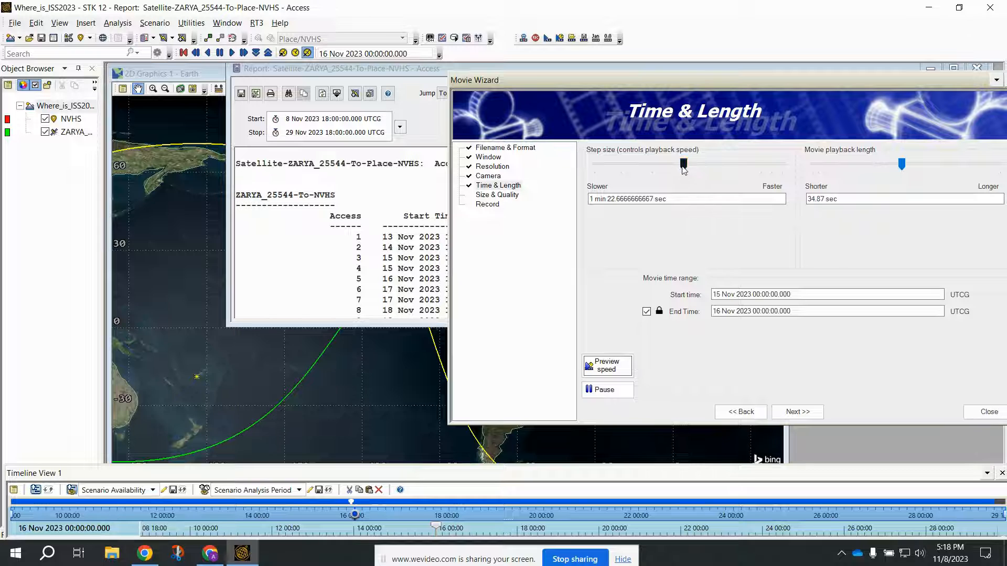
Slow the movie's step size to 1 min and preview its speed with the 2D Graphics window brought forward
{"action": "left_click_drag", "start_coordinate": [683, 165], "coordinate": [678, 165]}
{"action": "left_click", "coordinate": [604, 370]}
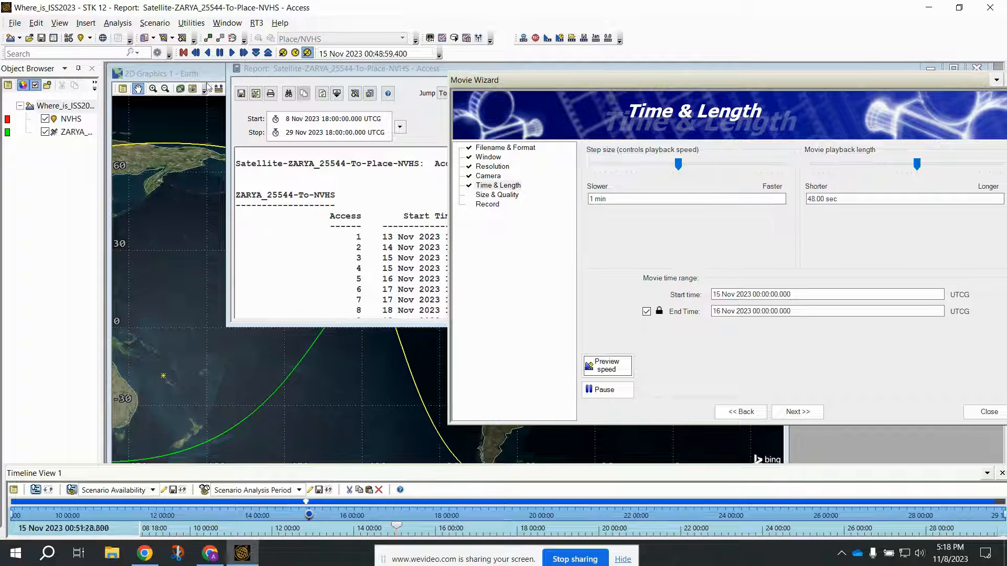
{"action": "left_click", "coordinate": [207, 87]}
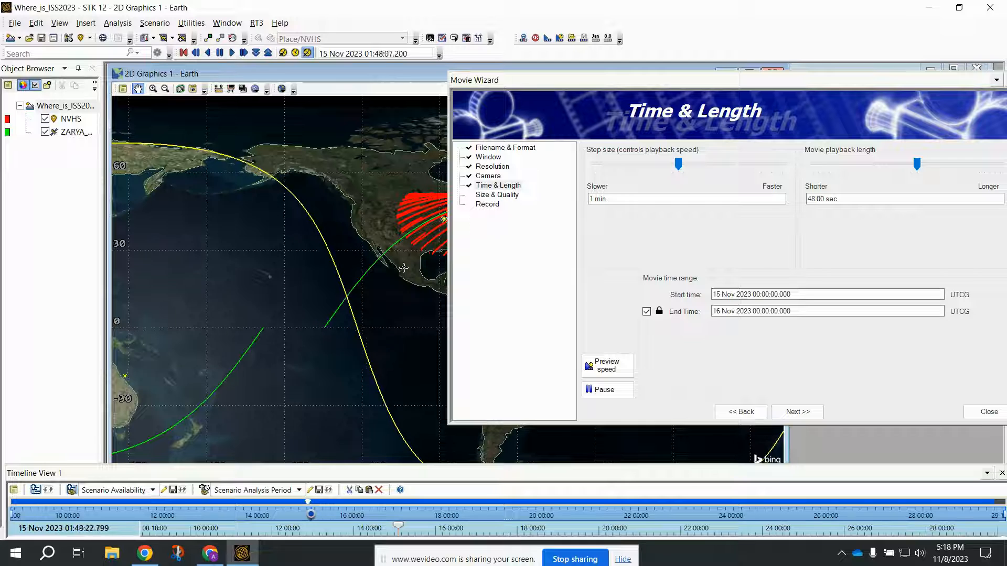
{"action": "left_click", "coordinate": [620, 364]}
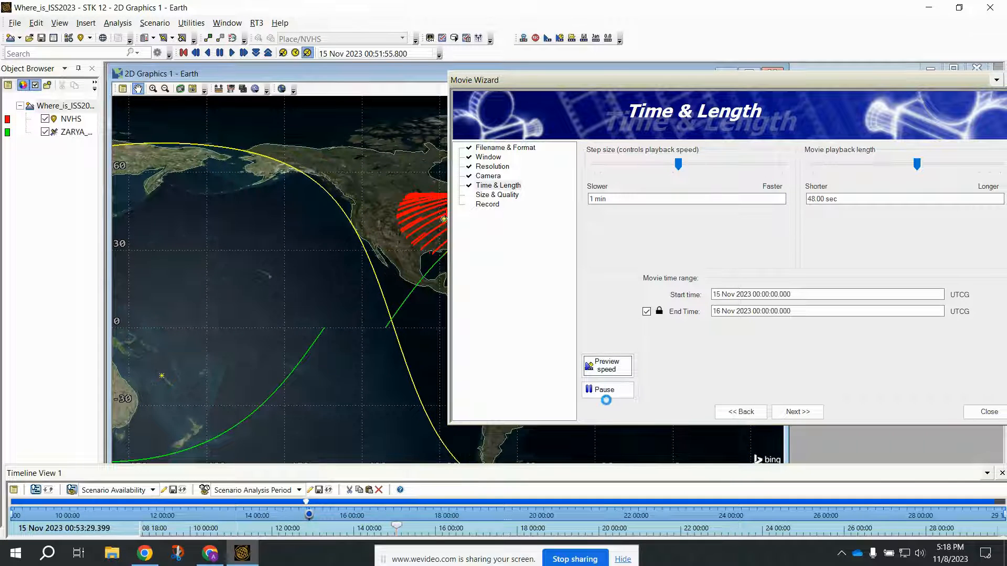
{"action": "left_click_drag", "start_coordinate": [758, 80], "coordinate": [507, 64]}
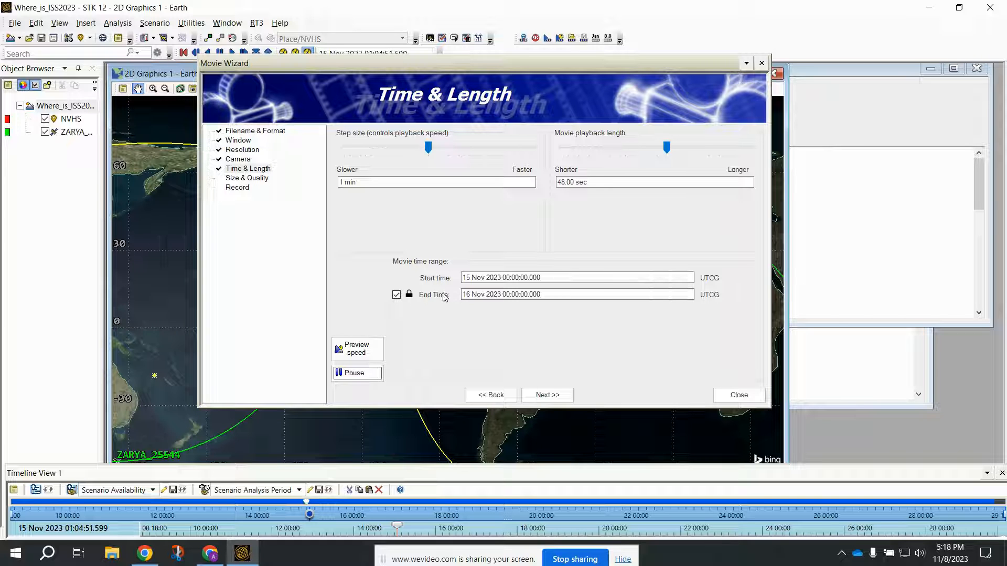
Accept the High Quality @ 1080 setting and record the movie, moving the wizard aside to uncover the map
{"action": "left_click", "coordinate": [548, 395]}
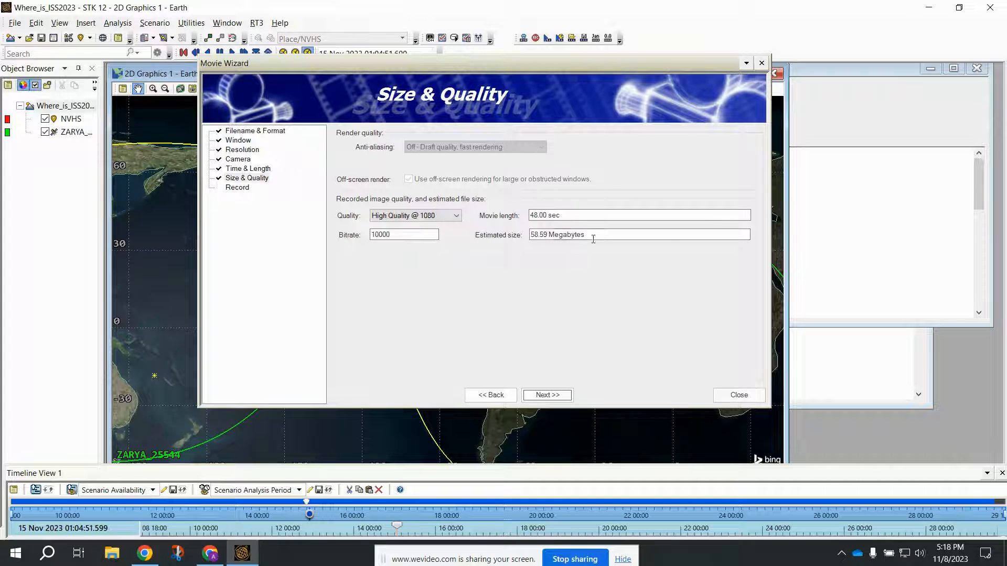
{"action": "left_click", "coordinate": [550, 396]}
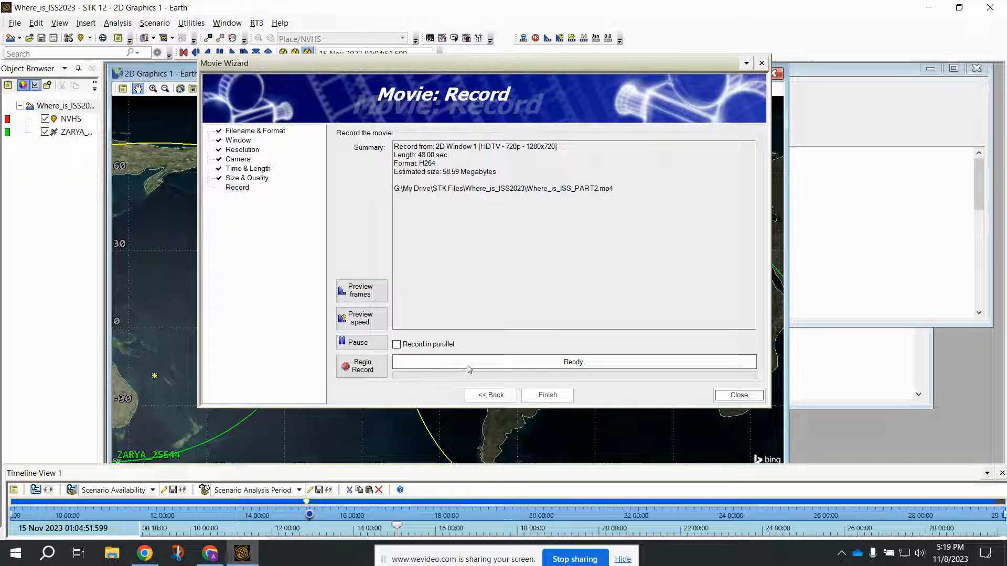
{"action": "left_click", "coordinate": [361, 367]}
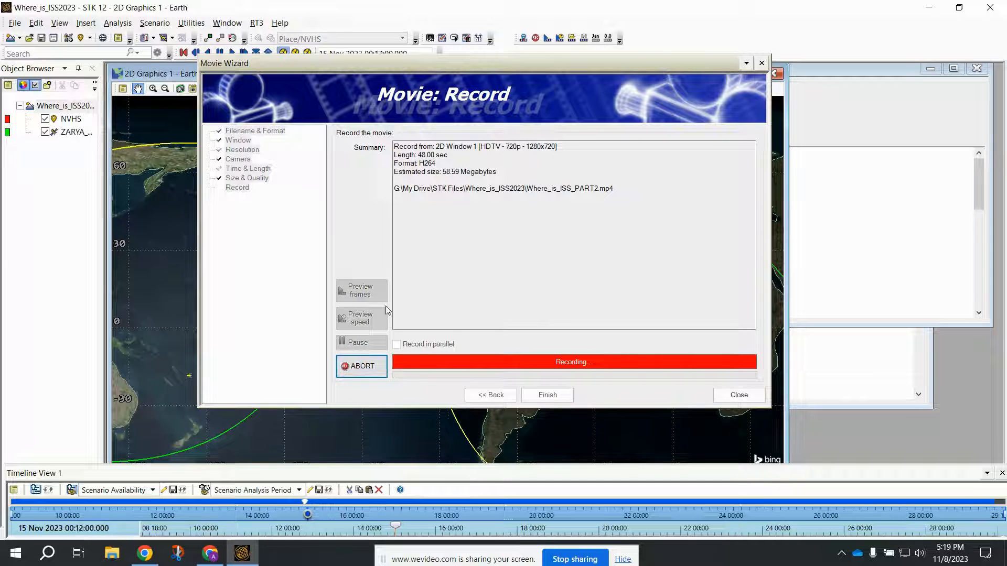
{"action": "left_click_drag", "start_coordinate": [424, 60], "coordinate": [660, 67]}
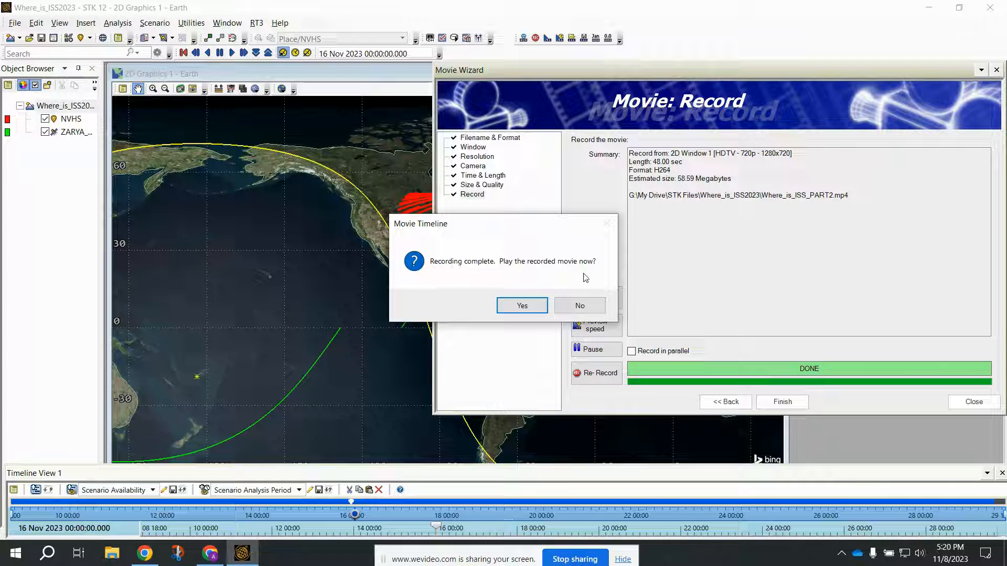
Play the recorded Where_is_ISS_PART2 movie in Media Player and skip back 10 seconds to rewatch its opening
{"action": "left_click", "coordinate": [525, 307]}
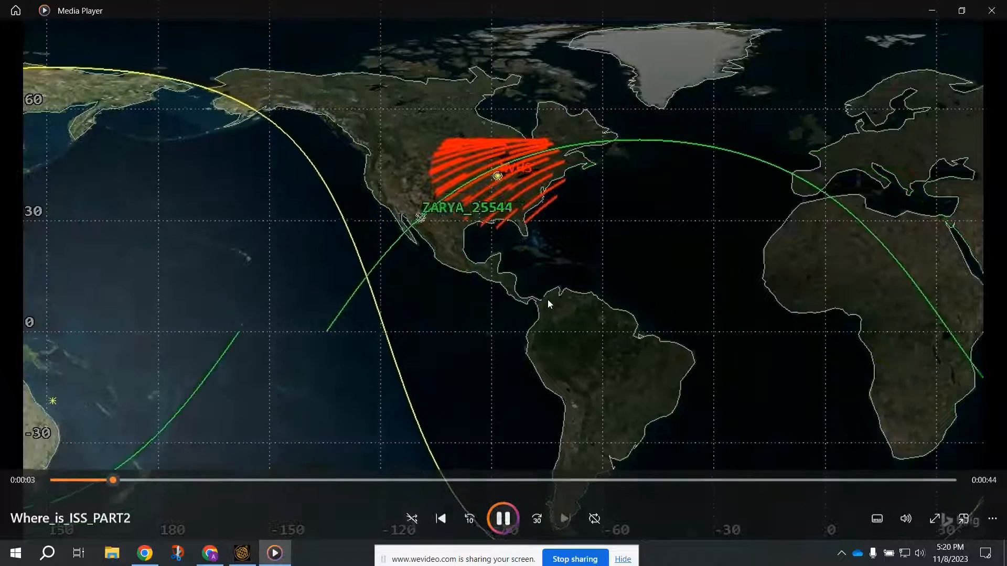
{"action": "left_click", "coordinate": [504, 516]}
{"action": "left_click", "coordinate": [469, 514]}
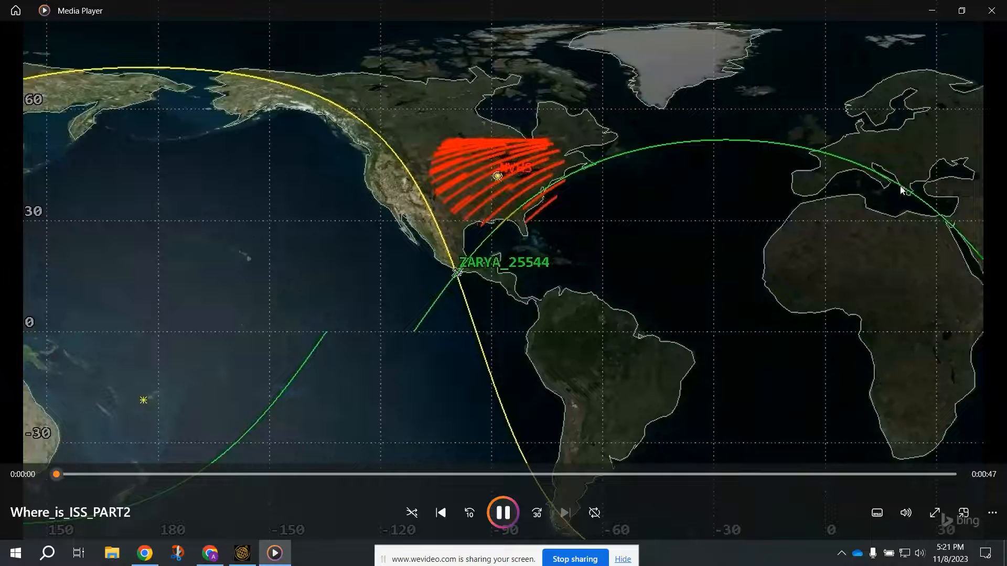
Close Media Player and finish the Movie Wizard in STK
{"action": "left_click", "coordinate": [992, 11]}
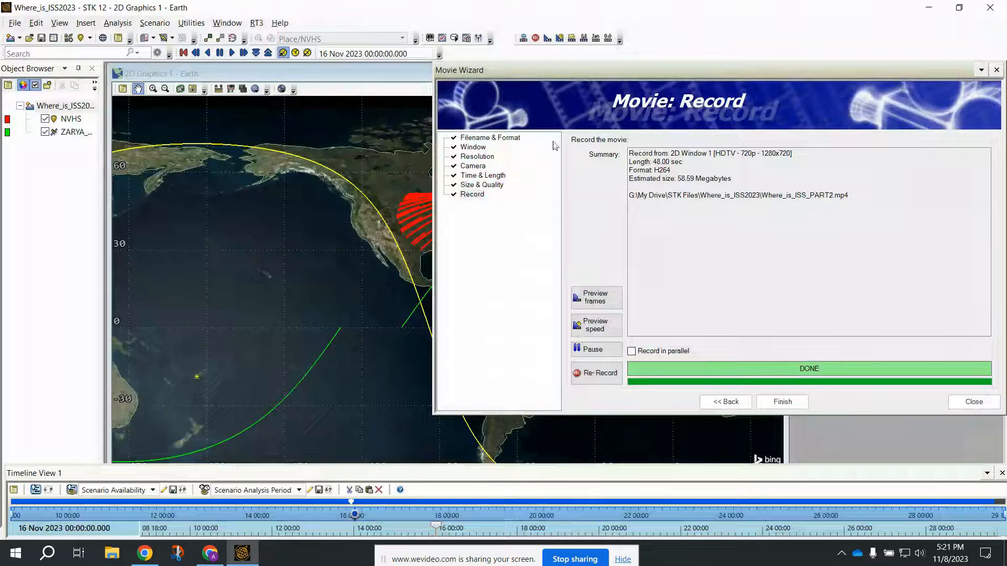
{"action": "left_click_drag", "start_coordinate": [654, 70], "coordinate": [384, 83]}
{"action": "left_click", "coordinate": [514, 415]}
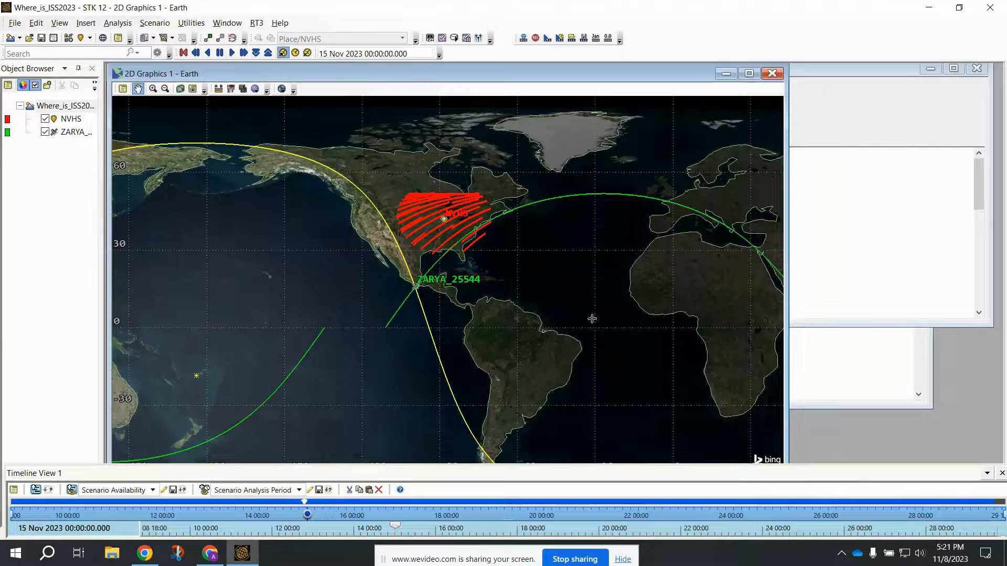